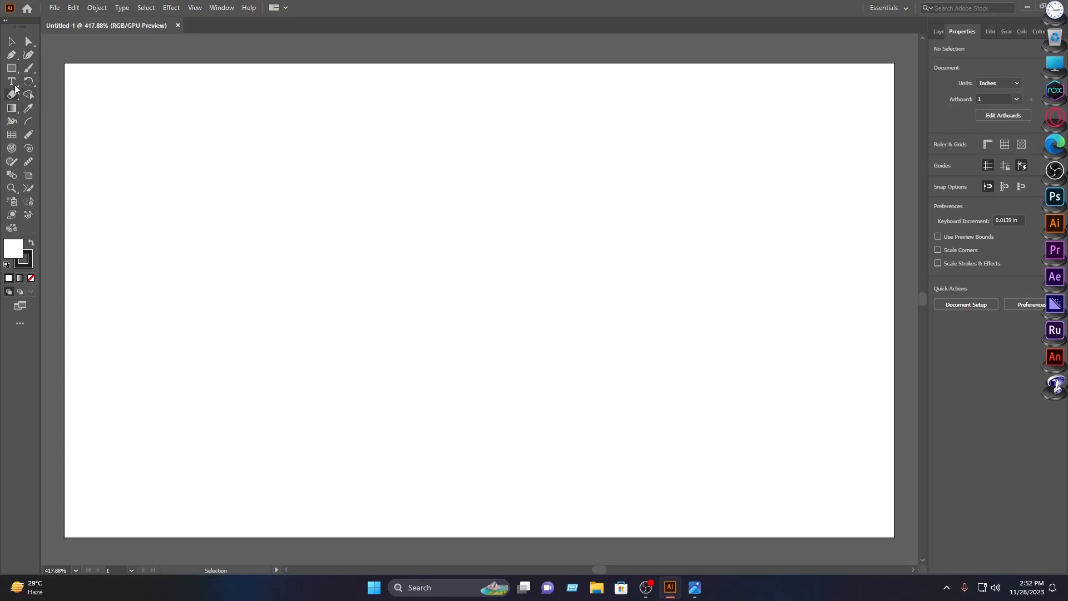
Add the letter N as point text on the artboard and set its font to Source Serif Variable.
left_click(527, 332)
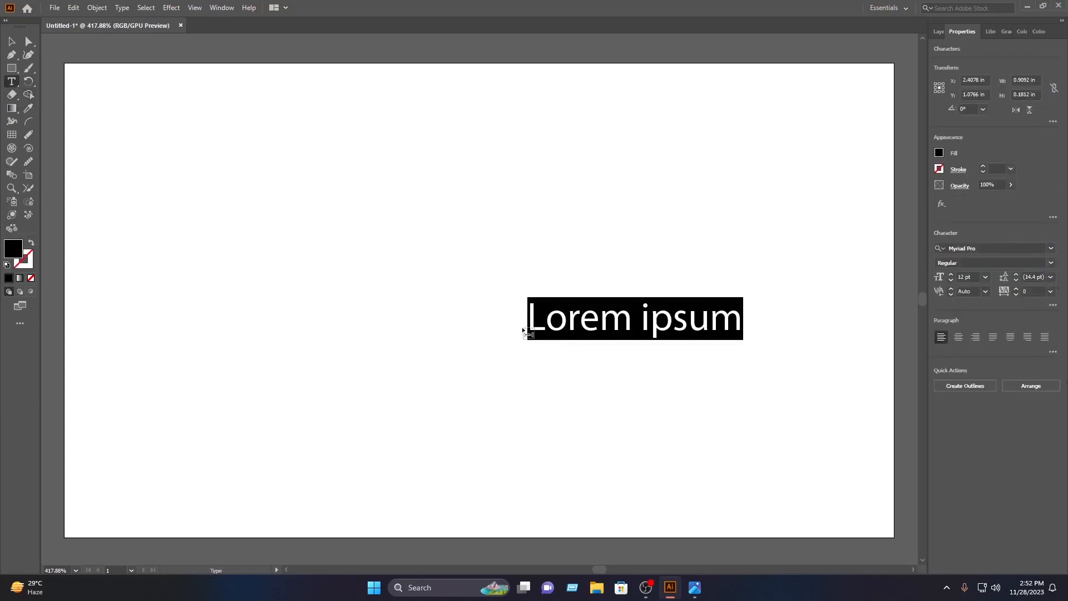
type("N")
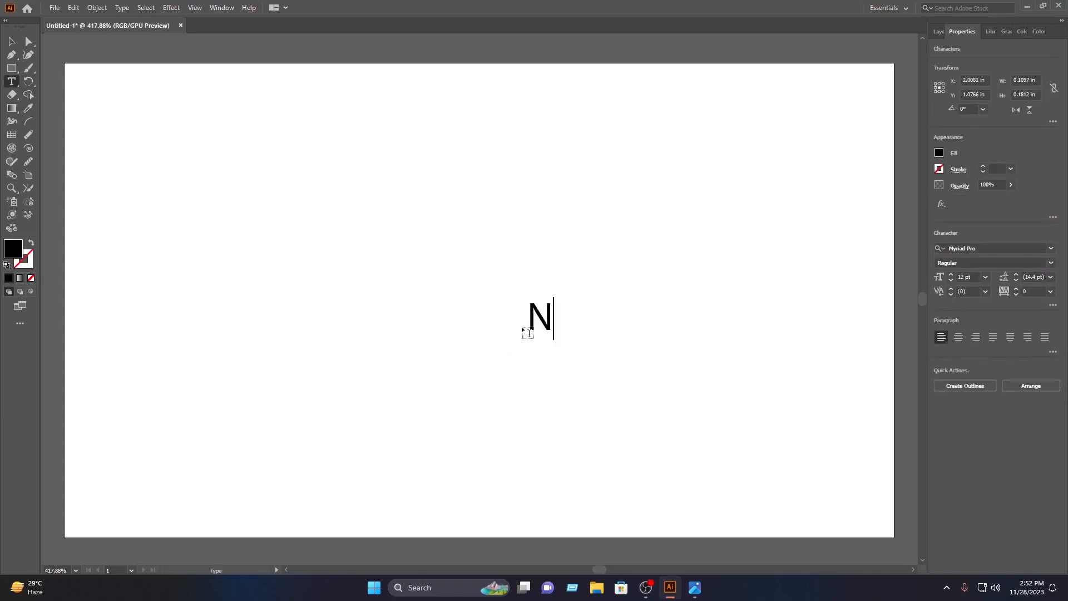
double_click(540, 314)
left_click(1049, 250)
scroll(941, 356, "down", 3)
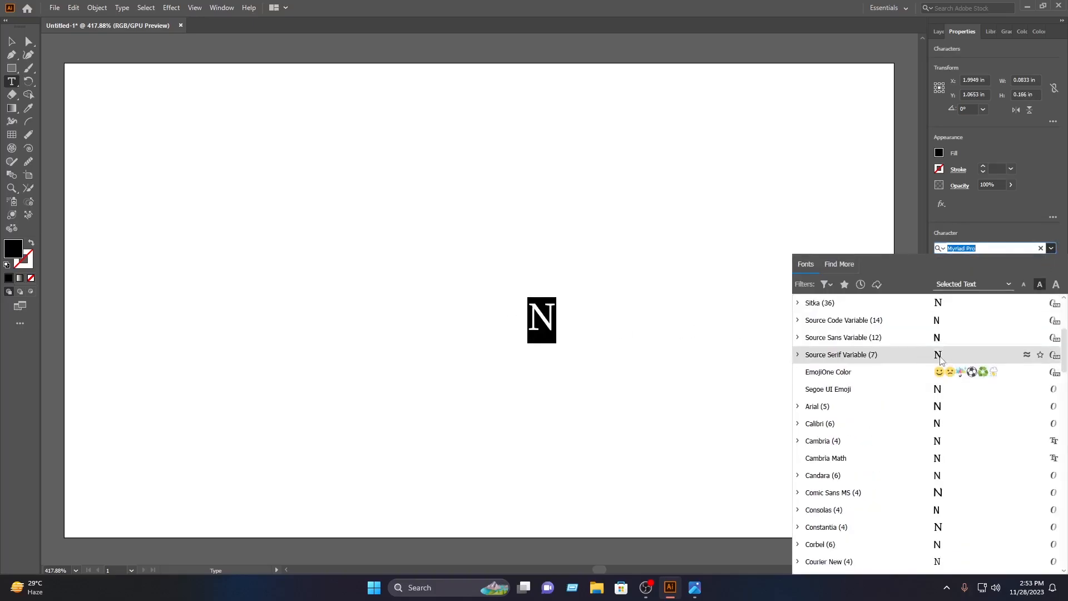
left_click(940, 356)
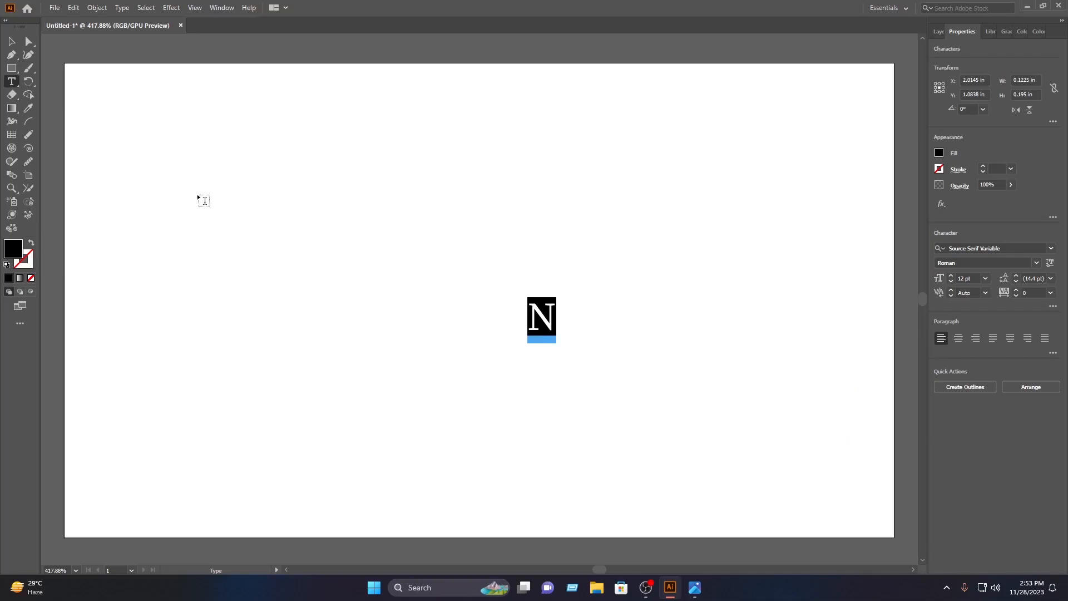
Scale the letter N up to about 61 pt and move it near the artboard's centre.
left_click(12, 42)
left_click_drag(557, 298, 788, 172)
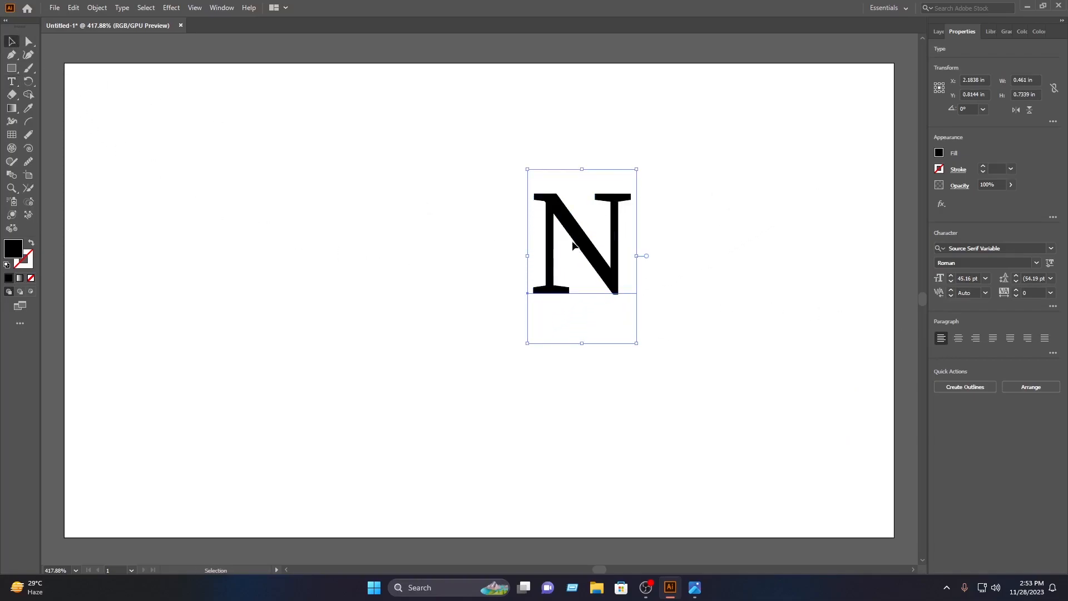
left_click_drag(575, 242, 446, 312)
left_click_drag(508, 237, 543, 174)
left_click_drag(481, 278, 467, 307)
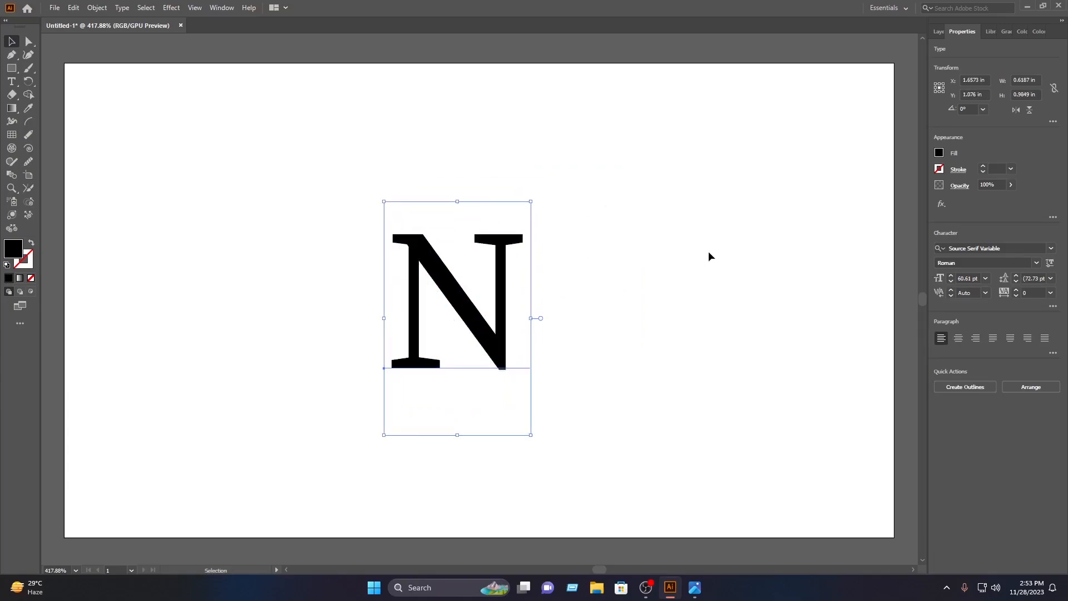
left_click(709, 262)
Enlarge the letter N to about 94 pt and reposition it around the middle of the artboard.
left_click(523, 215)
left_click(547, 188)
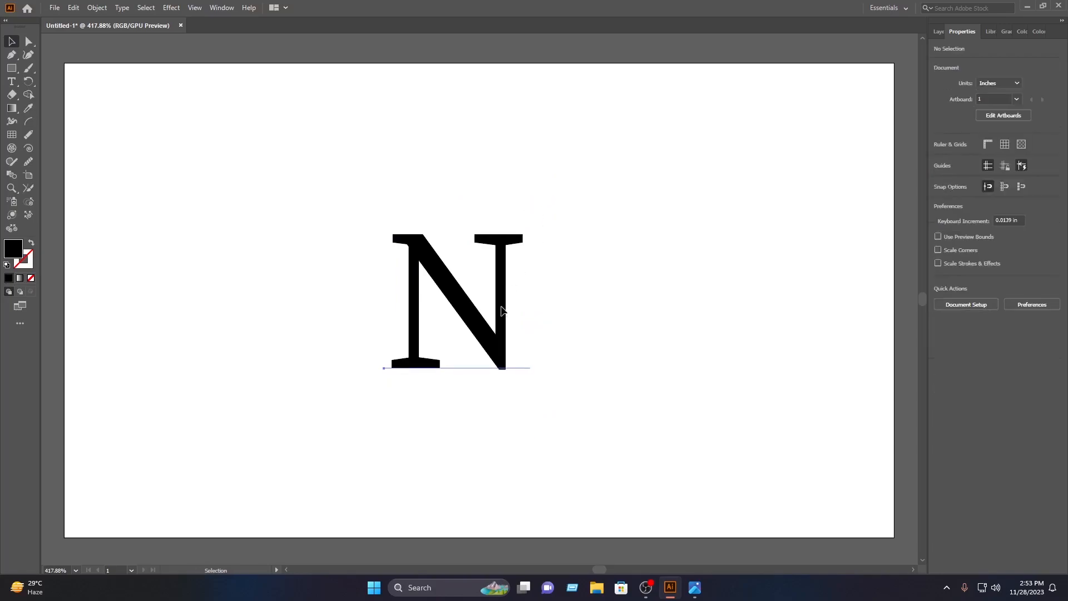
left_click(526, 210)
left_click_drag(528, 204, 615, 73)
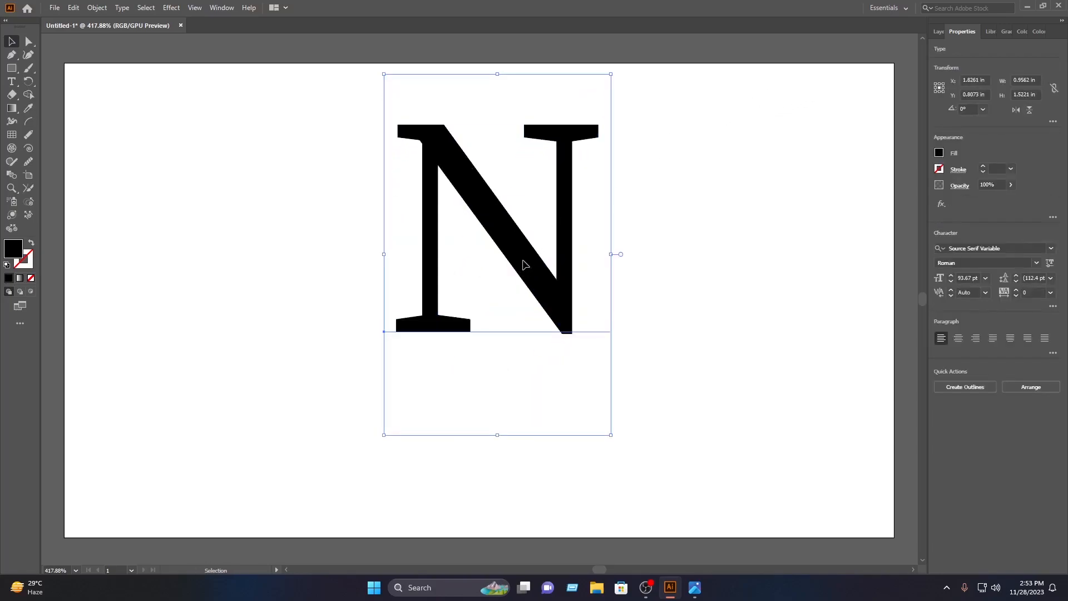
left_click_drag(592, 262, 573, 327)
left_click(729, 257)
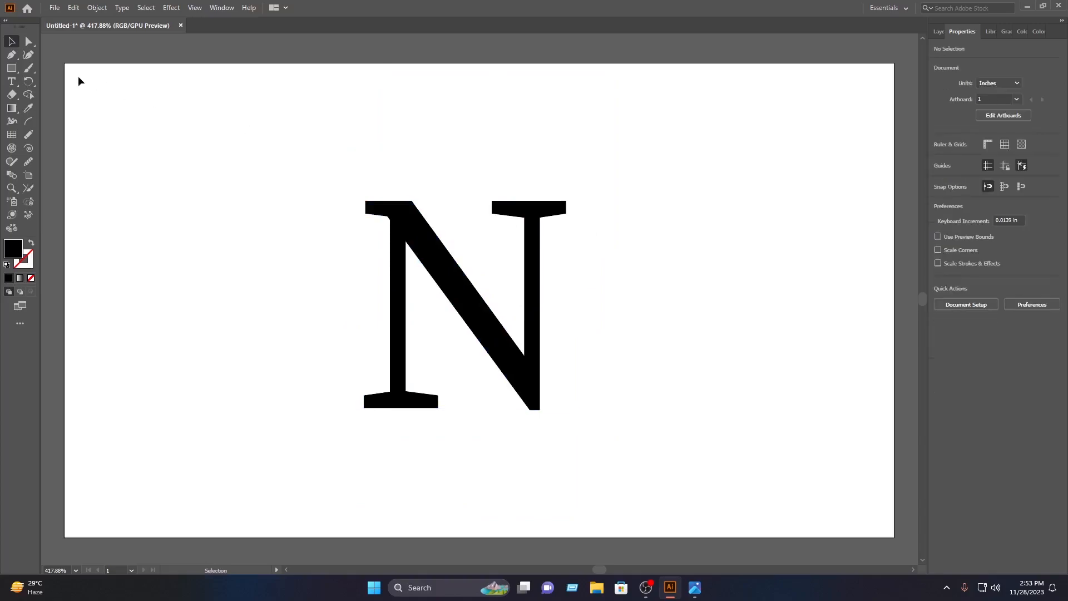
Draw a black tapered curved feather with the Pen tool, sweeping from the N's lower-right corner up past its left stem.
left_click(12, 55)
left_click(539, 408)
left_click_drag(287, 218, 247, 70)
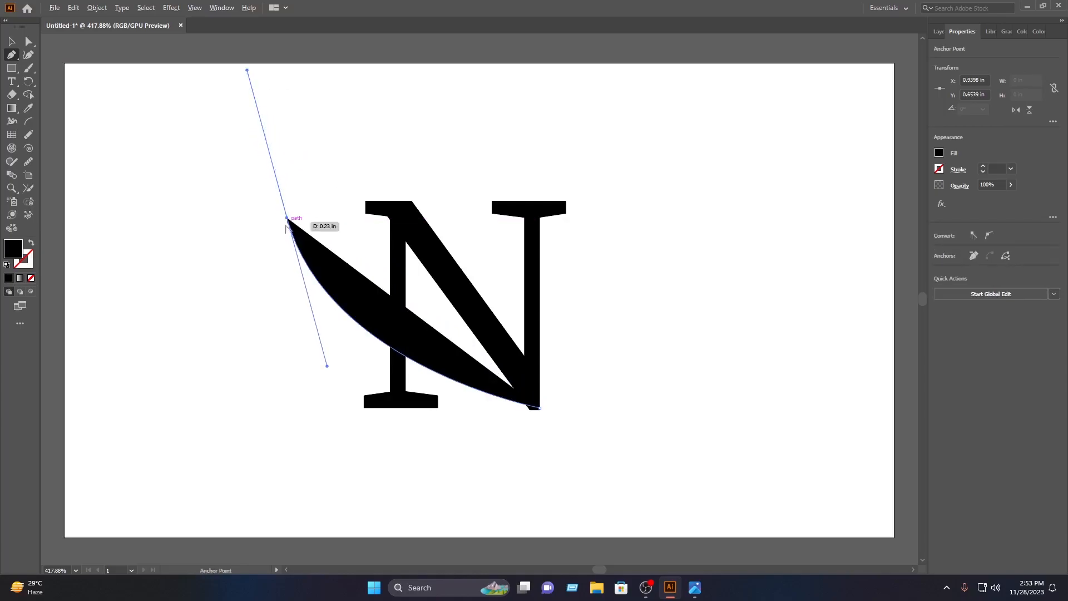
left_click(287, 218, "alt")
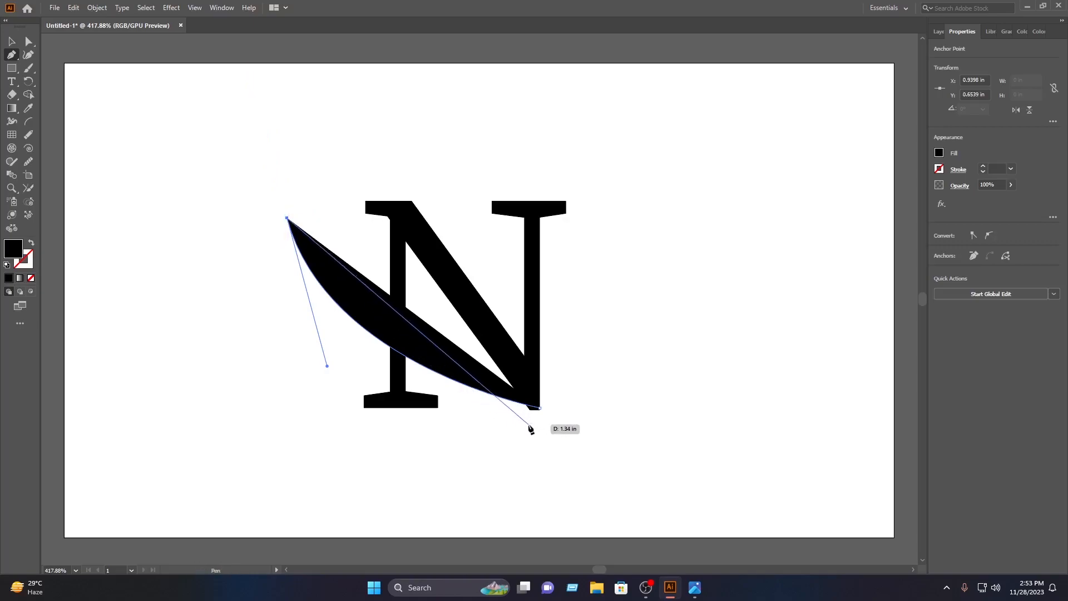
left_click_drag(543, 412, 839, 481)
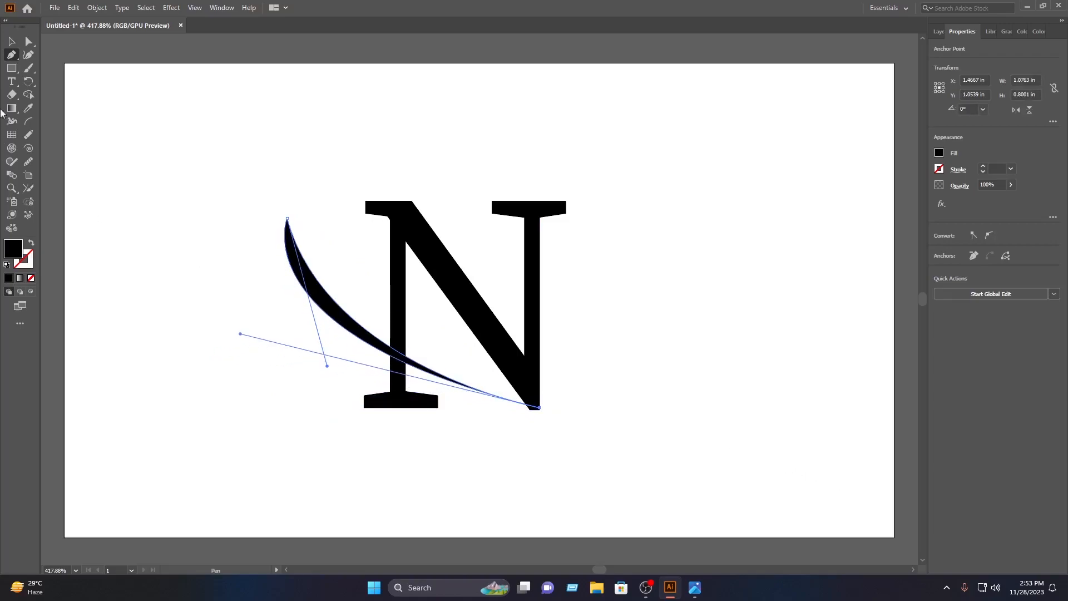
left_click(11, 41)
left_click(160, 136)
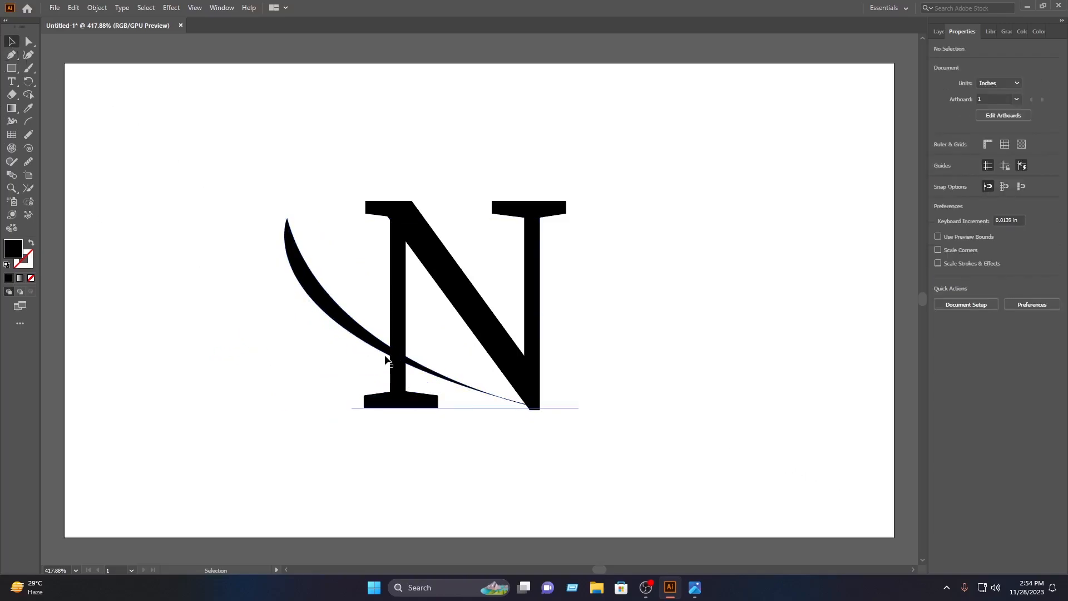
Nudge the curved feather upward six increments so it meets the N's diagonal above its lower corner.
left_click(376, 345)
key("Up")
key("Up")
key("Up")
key("Up")
key("Up")
key("Up")
left_click(767, 398)
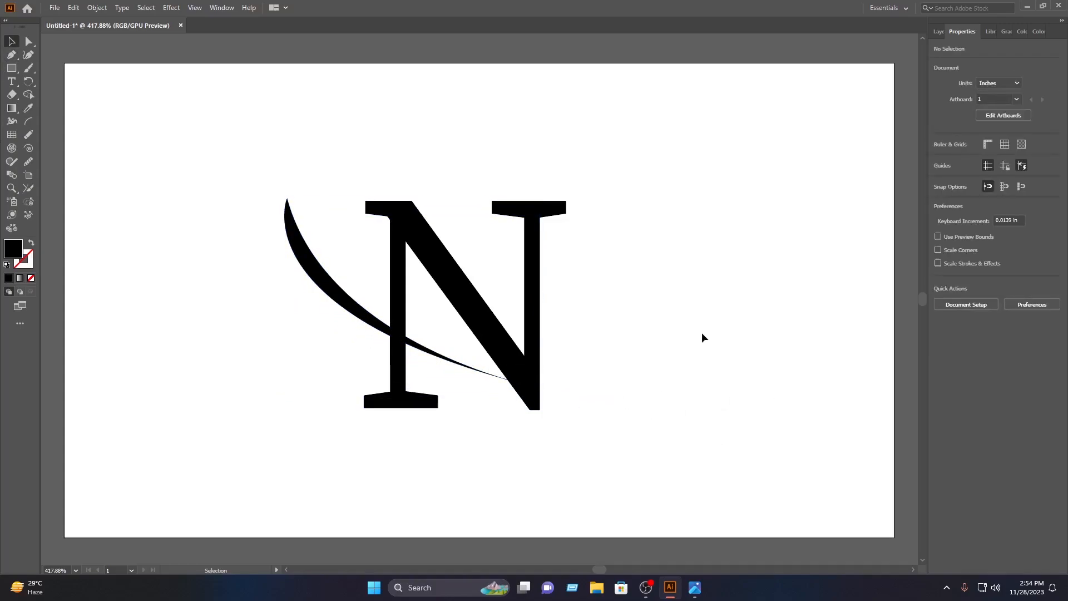
Duplicate the feather just below the original, rotate the copy about 7° counterclockwise, and nudge it so both thin tips converge.
left_click(357, 316)
left_click_drag(357, 315, 352, 335)
left_click_drag(536, 412, 553, 404)
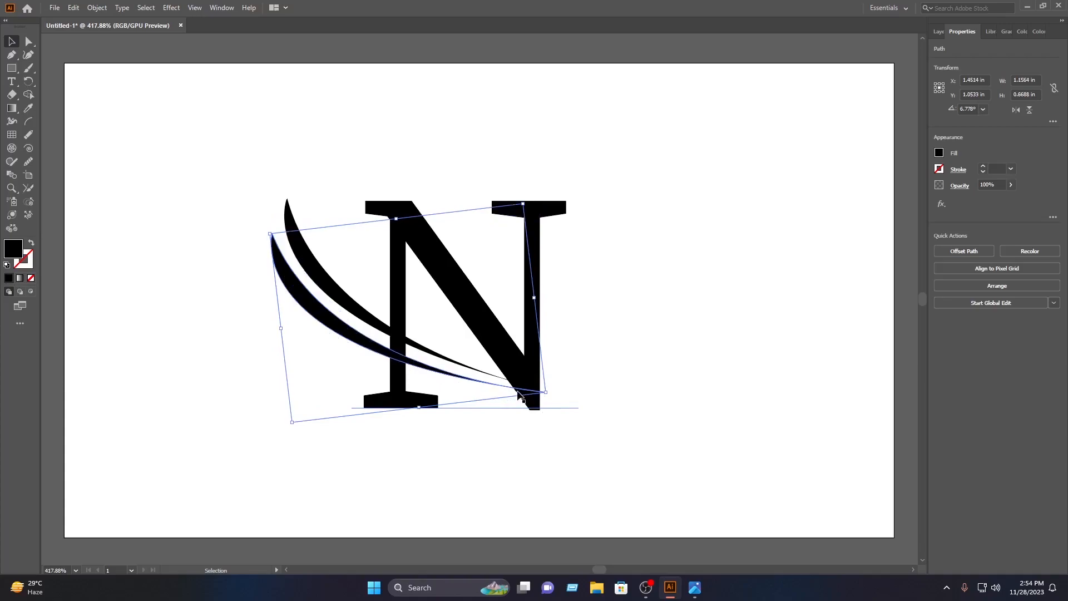
key("Left")
key("Left")
key("Up")
key("Up")
key("Up")
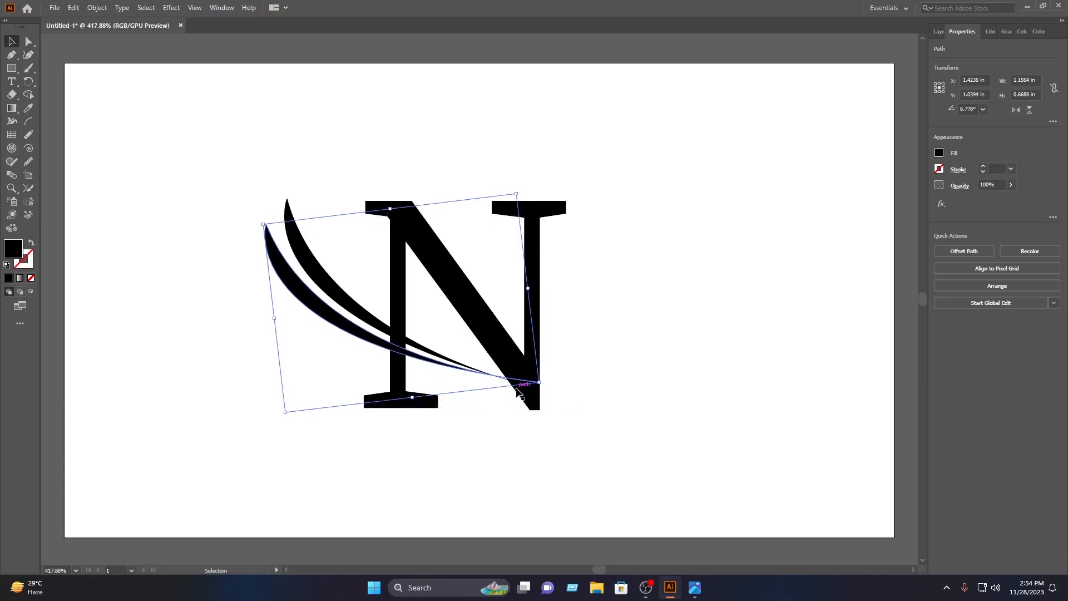
left_click(673, 348)
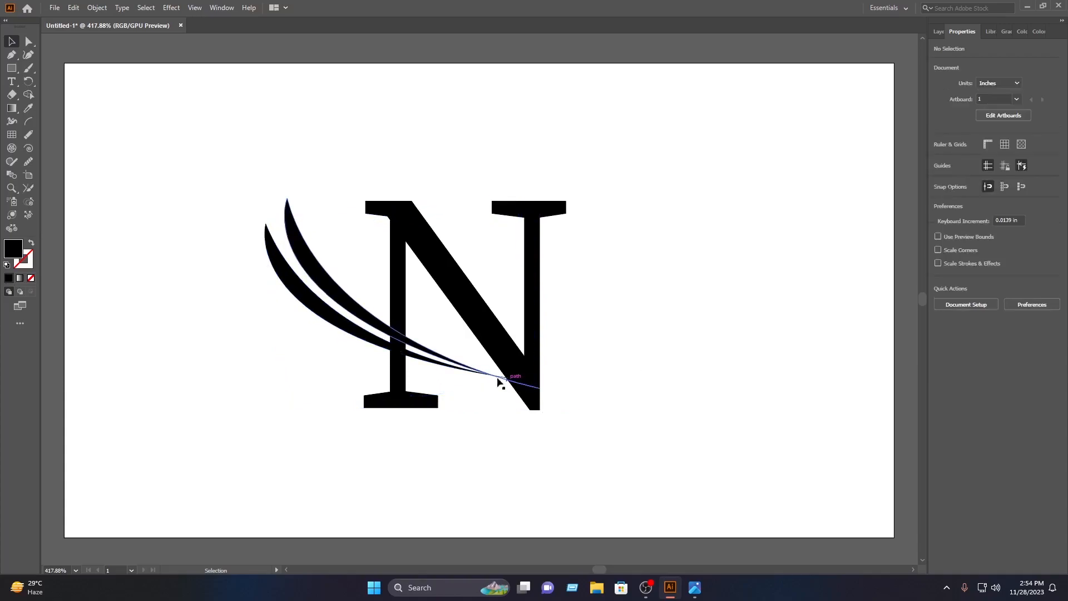
Duplicate both feathers below the originals and rotate the pair counterclockwise so the four feathers fan out from the N's lower right.
left_click(295, 309)
left_click_drag(323, 289, 302, 342)
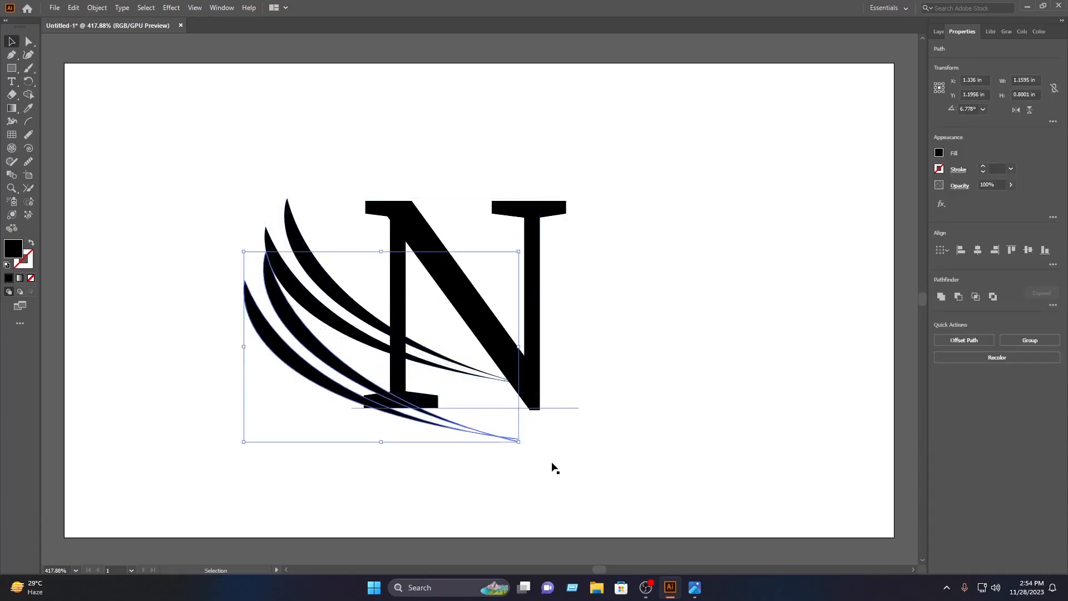
left_click_drag(524, 441, 551, 398)
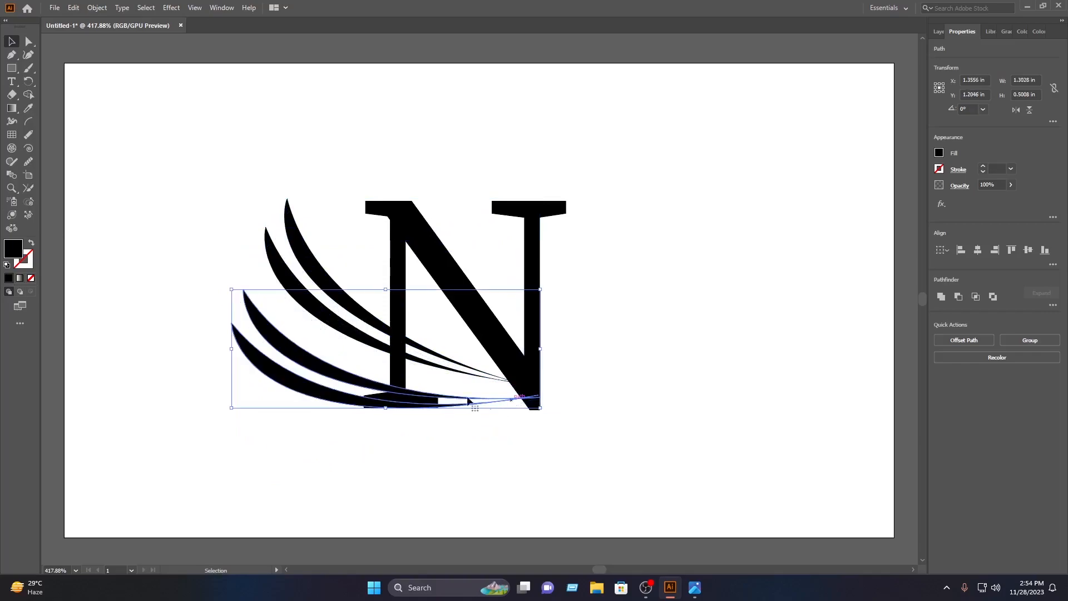
left_click_drag(376, 386, 382, 363)
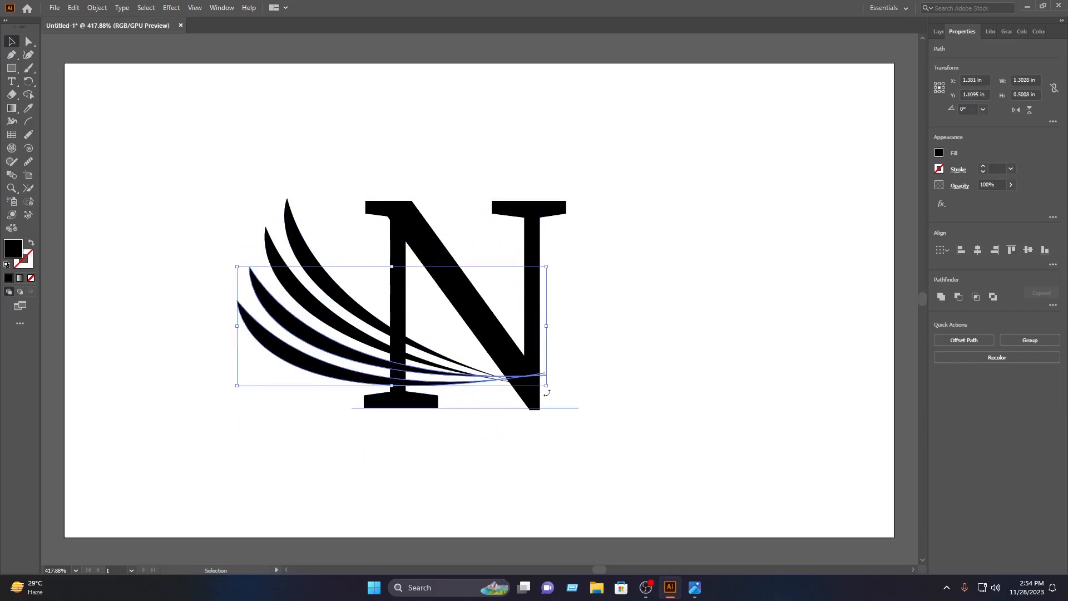
left_click_drag(551, 391, 550, 410)
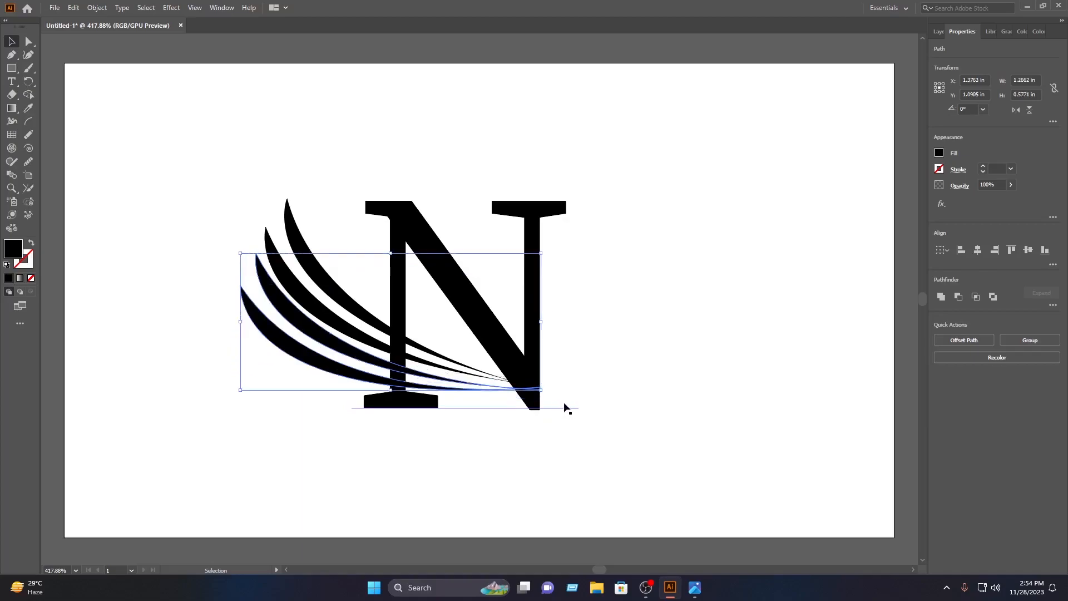
key("Left")
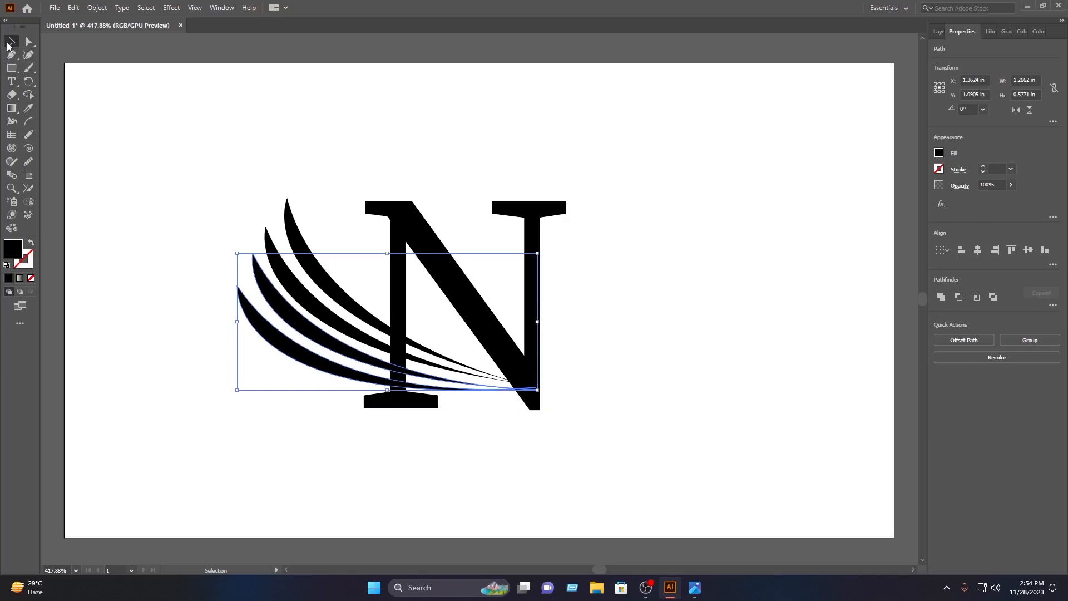
left_click(176, 112)
Draw a closed black S-curved swash with the Pen tool from the foot of the N's left stem to its lower-right corner.
left_click(11, 54)
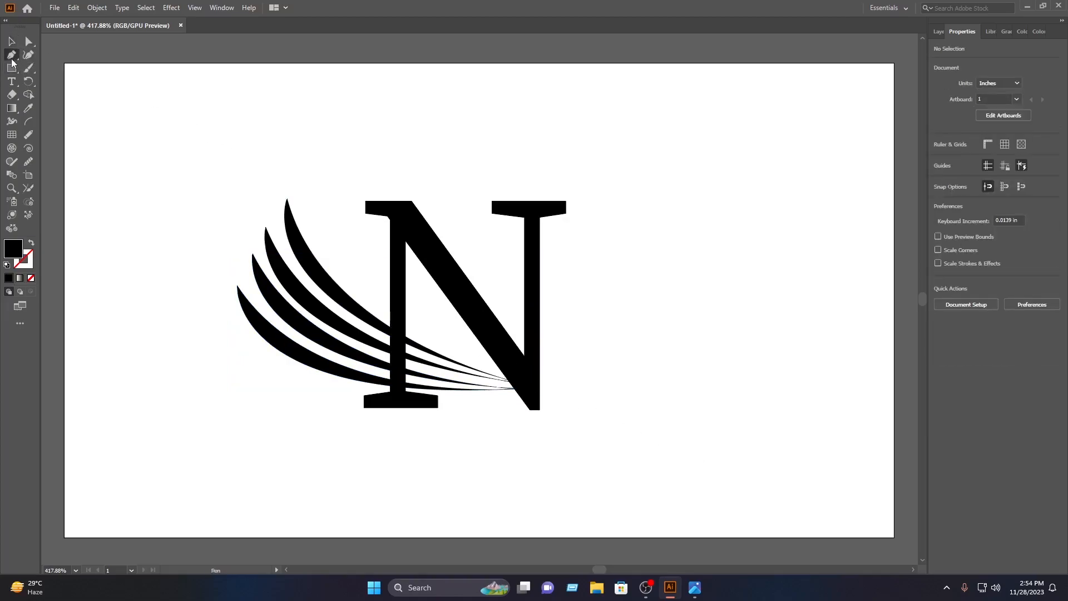
left_click(406, 390)
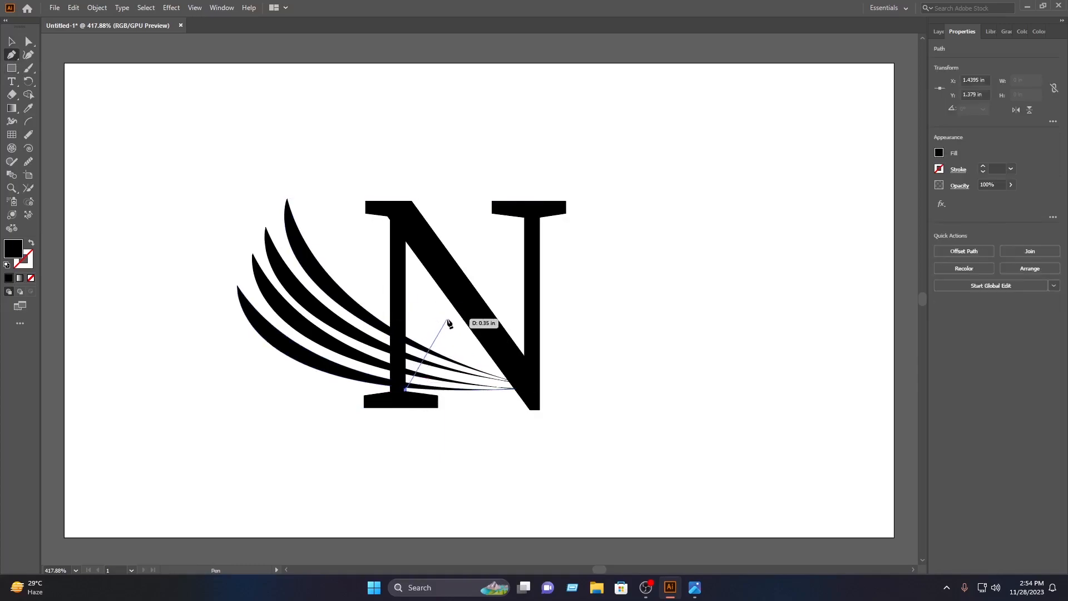
left_click_drag(449, 322, 569, 405)
left_click_drag(540, 408, 407, 214)
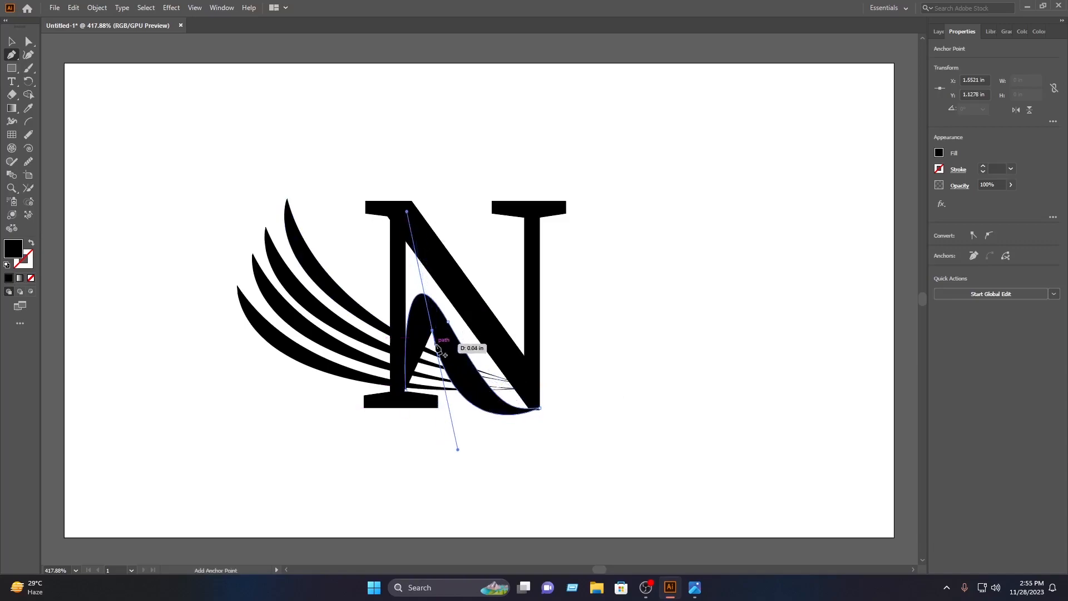
left_click(432, 332)
left_click_drag(407, 391, 392, 519)
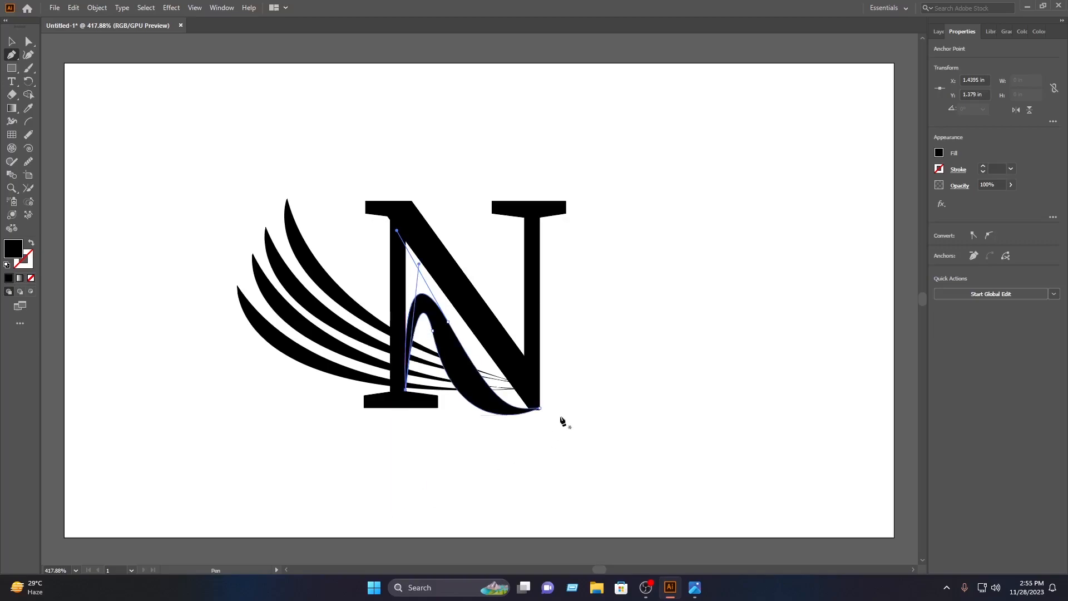
left_click(11, 41)
left_click(232, 114)
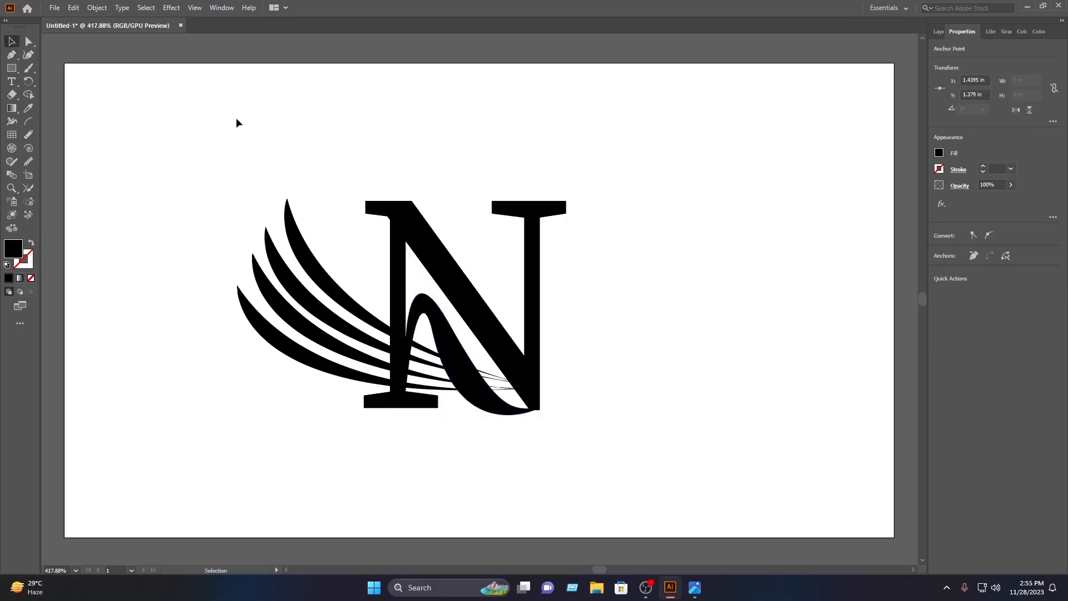
Move all the artwork slightly right and down toward the artboard's centre.
key("ctrl+a")
left_click_drag(451, 273, 475, 289)
left_click(686, 256)
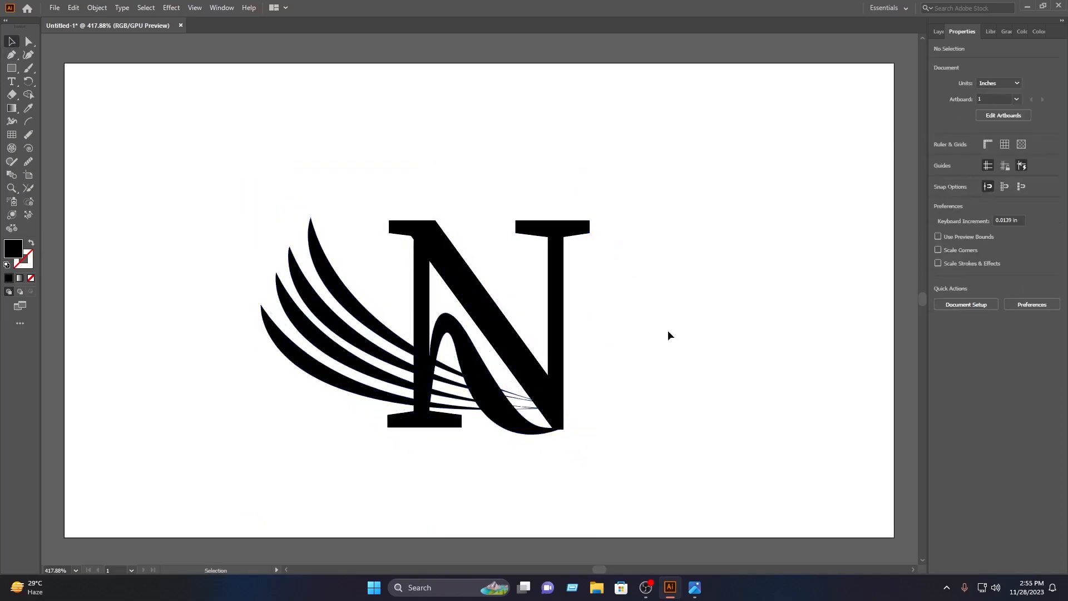
Trim off the thin feather tips extending past the swash's right edge with the Shape Builder tool.
left_click_drag(653, 480, 241, 106)
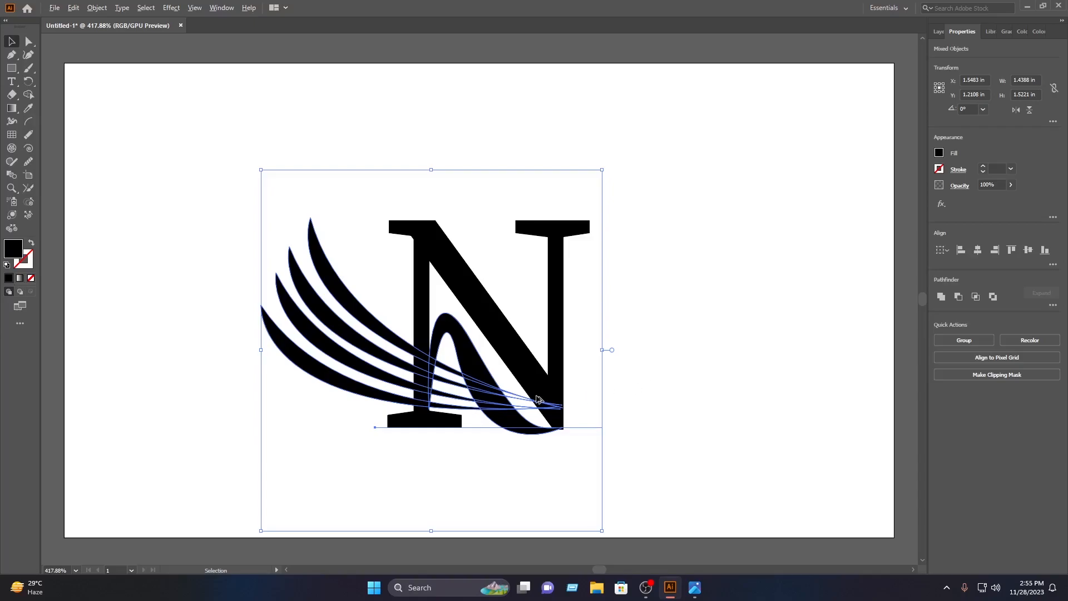
scroll(536, 397, "up", 4, "alt")
scroll(538, 399, "up", 3, "alt")
scroll(487, 372, "down", 5)
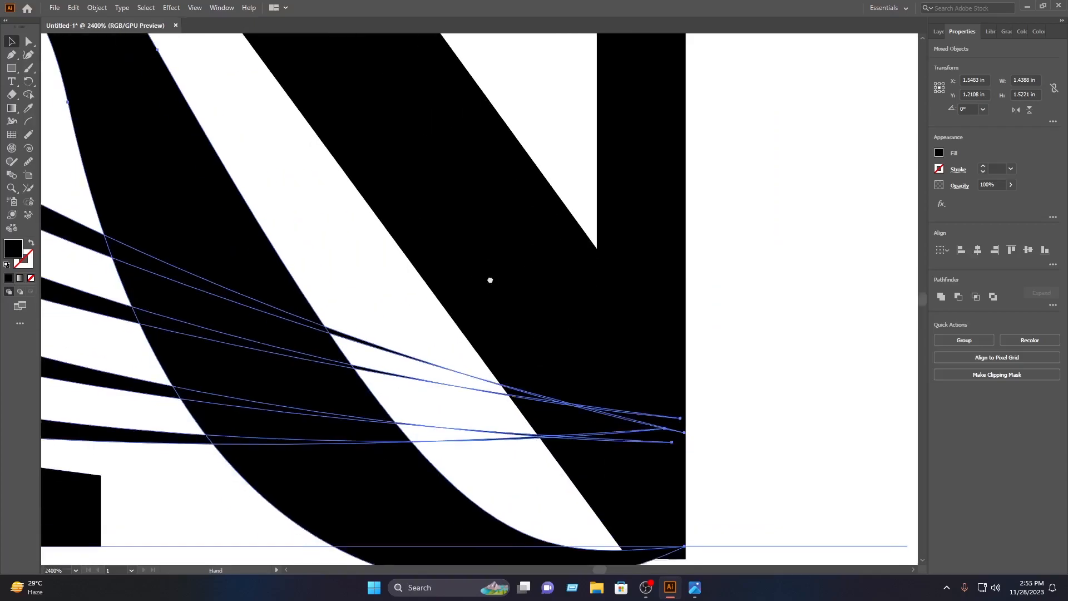
left_click(28, 94)
left_click(483, 268)
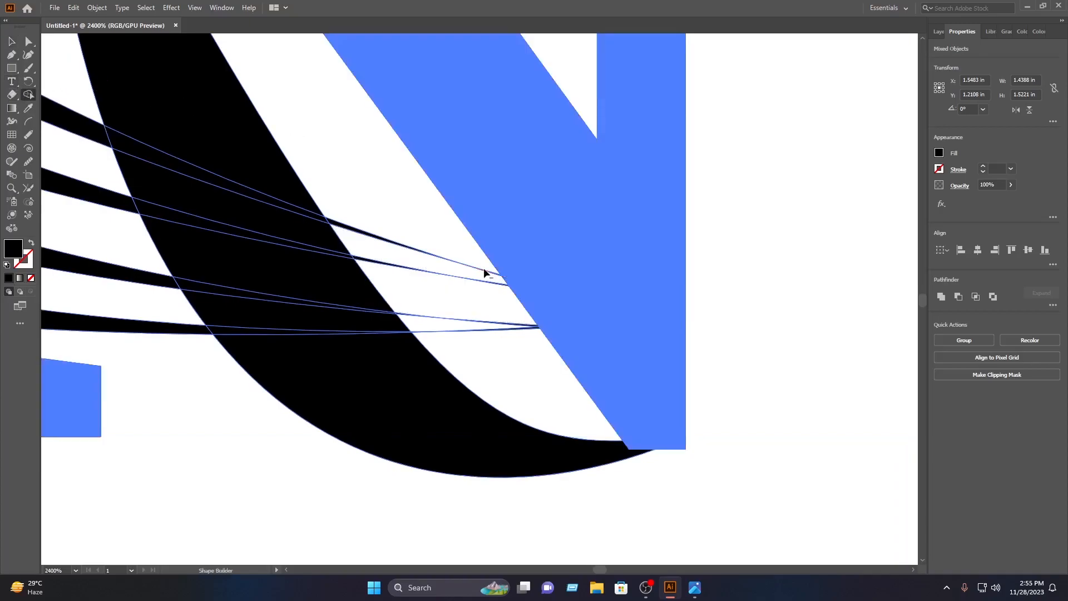
left_click(421, 250)
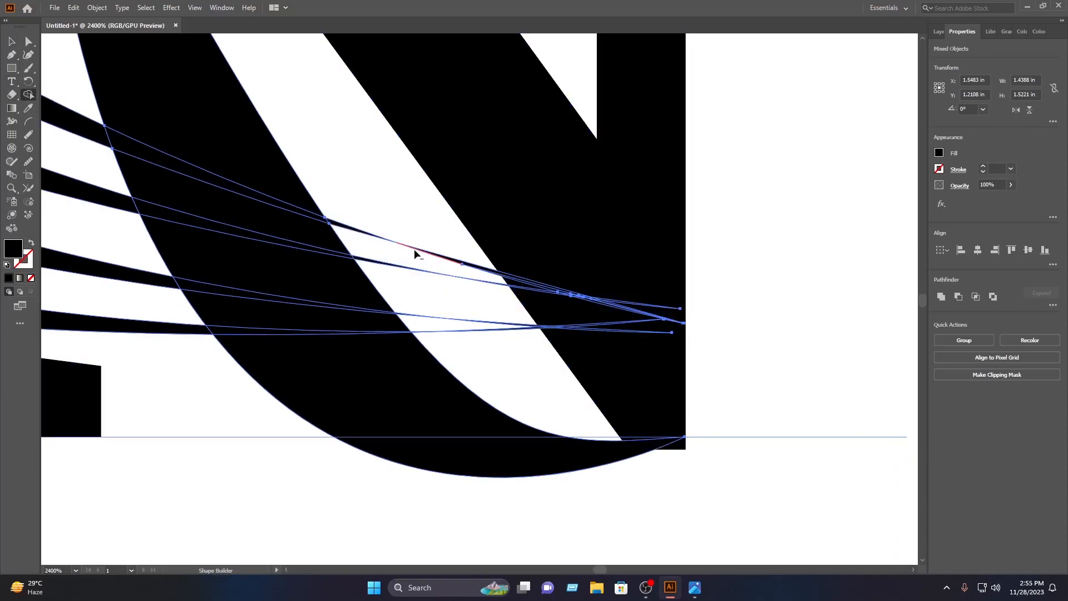
left_click(354, 231)
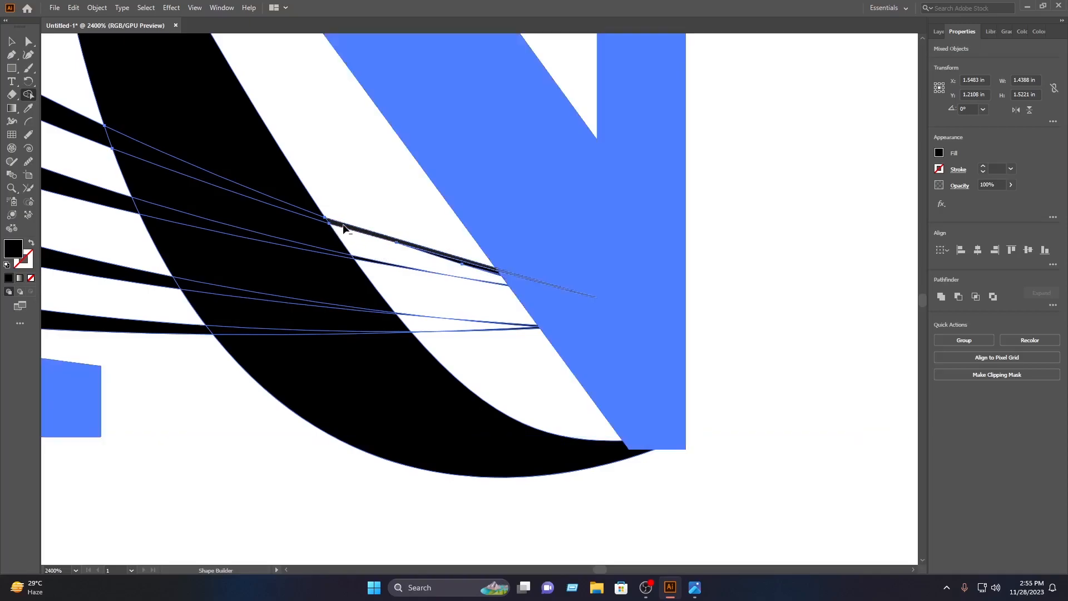
left_click(569, 297)
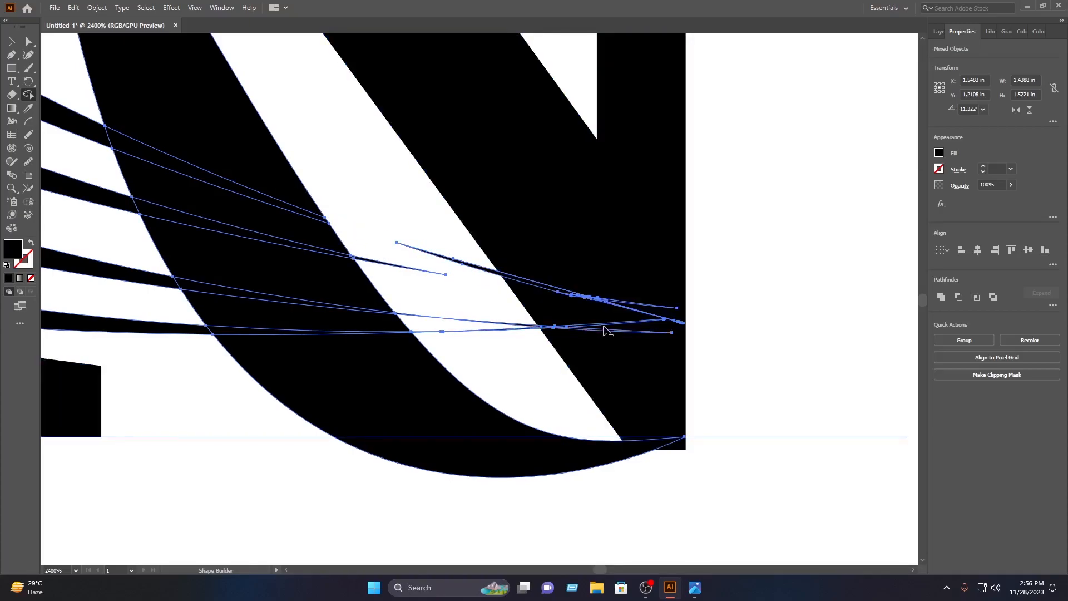
left_click(646, 311)
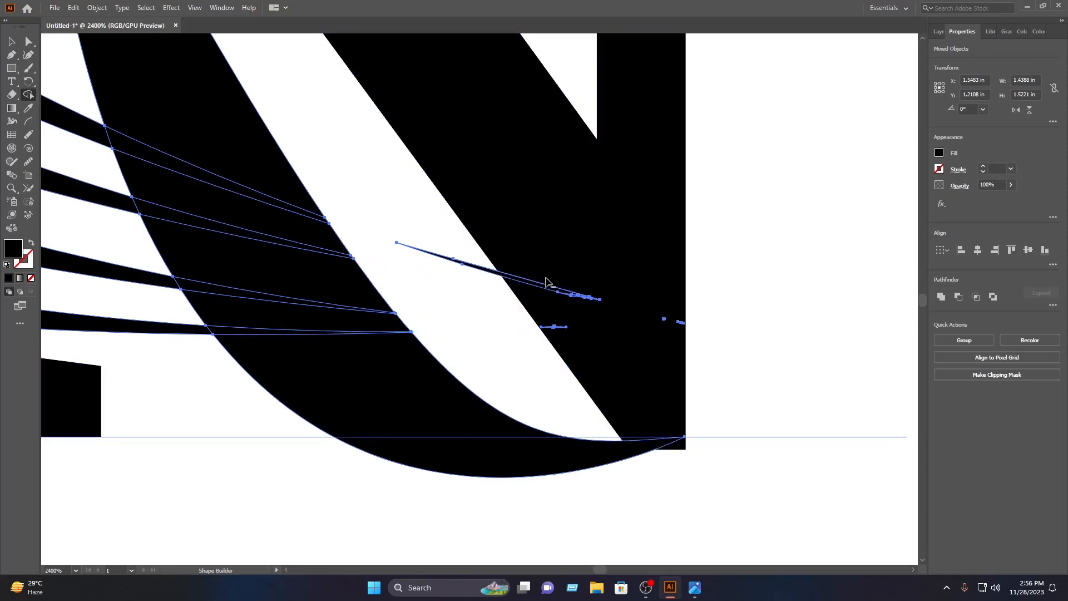
left_click(453, 262)
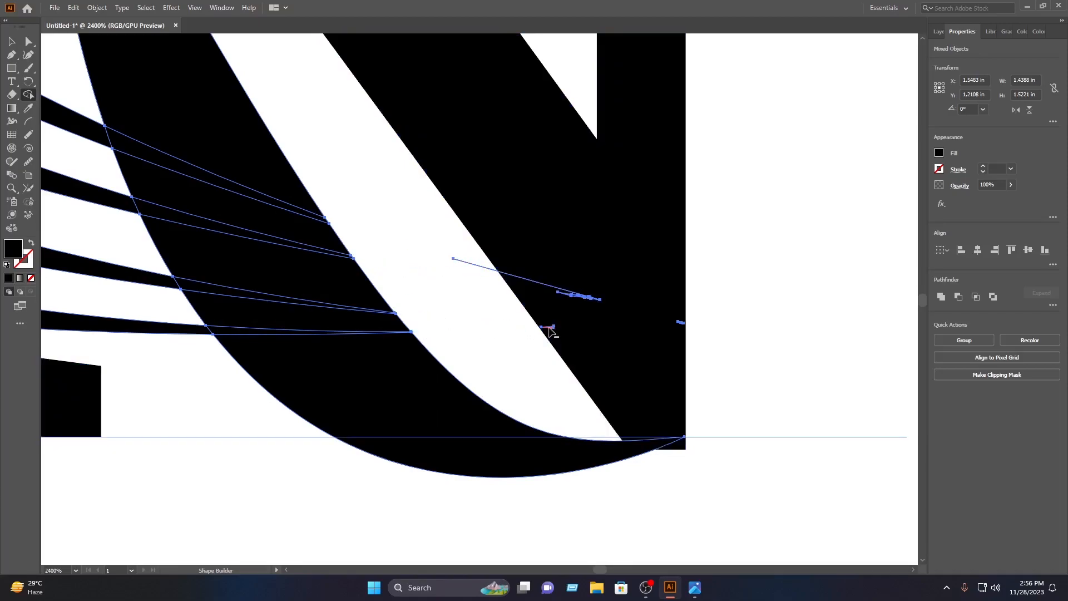
key("v")
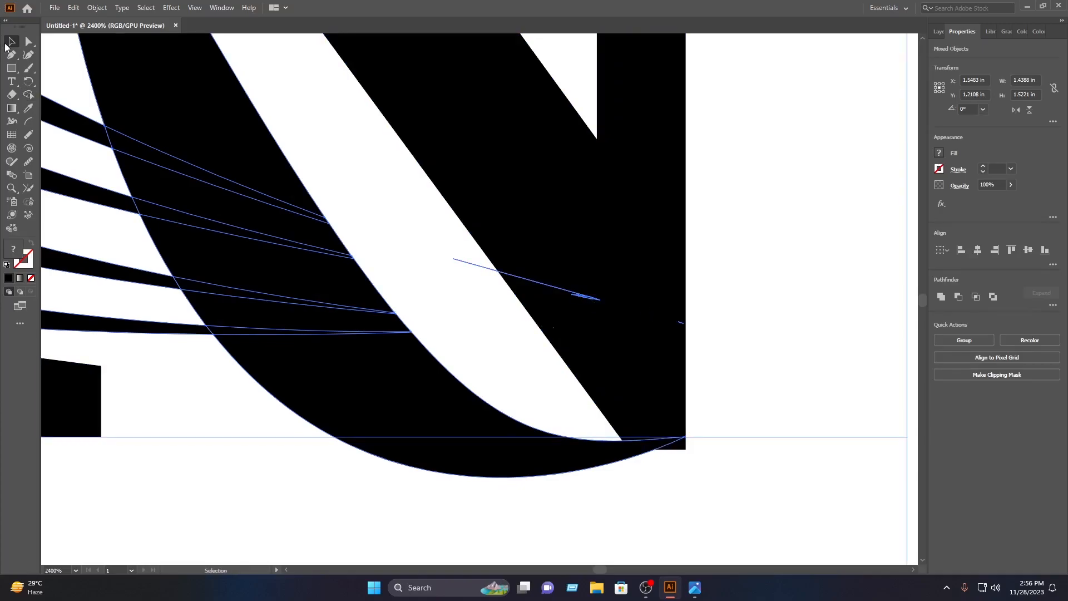
Delete the leftover thin sliver between the swash and the N's diagonal stroke.
scroll(749, 377, "down", 10)
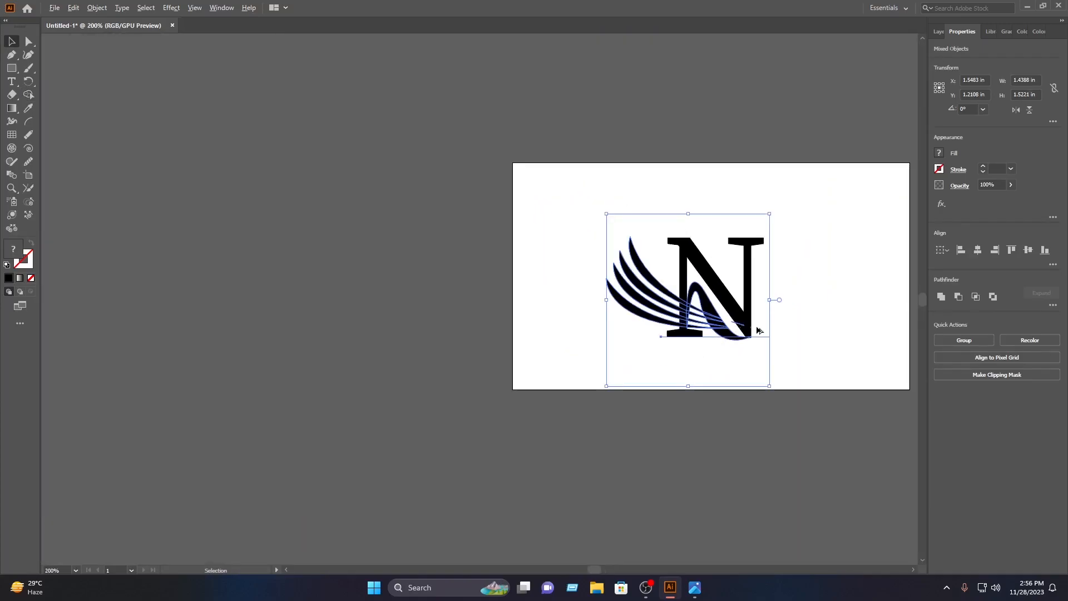
left_click(840, 308)
scroll(768, 331, "up", 10)
scroll(373, 364, "left", 10)
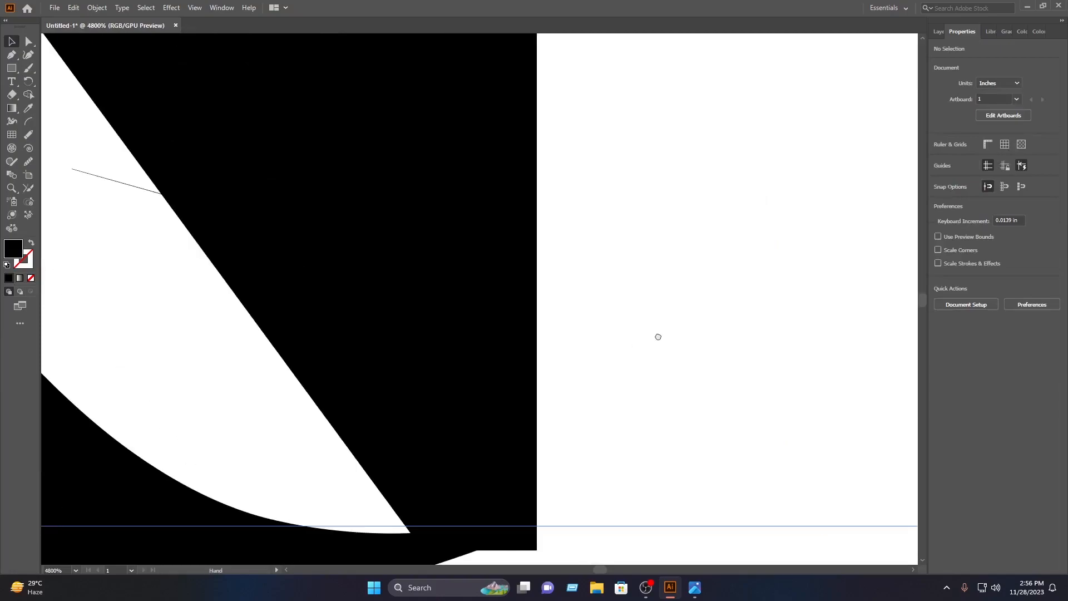
left_click(405, 187)
key("Delete")
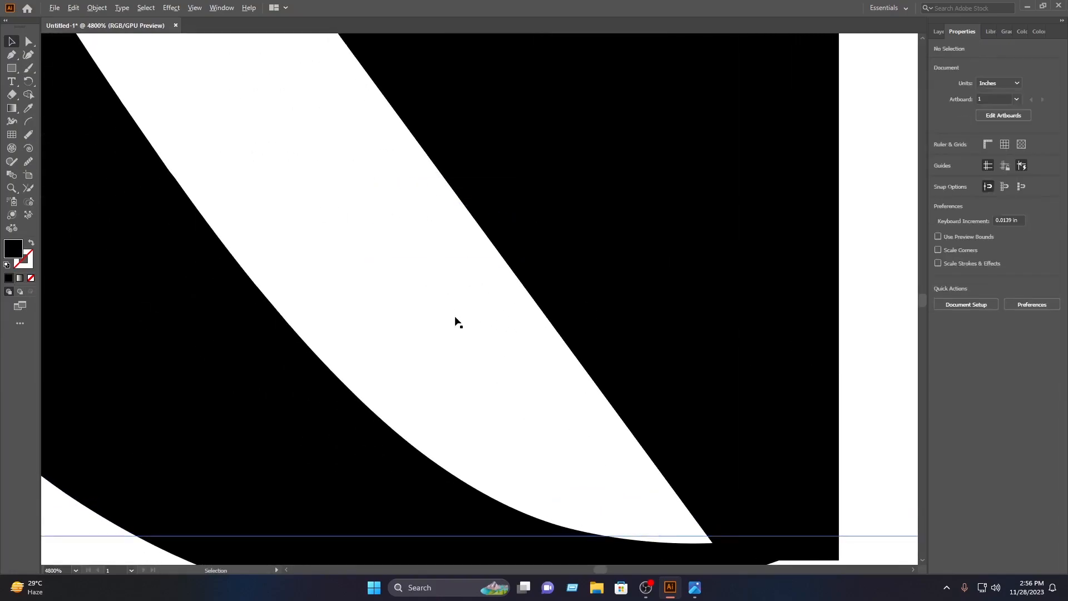
Fill the letter N with bright blue #0092FF.
scroll(454, 321, "down", 6)
left_click(426, 451)
left_click_drag(363, 159, 491, 248)
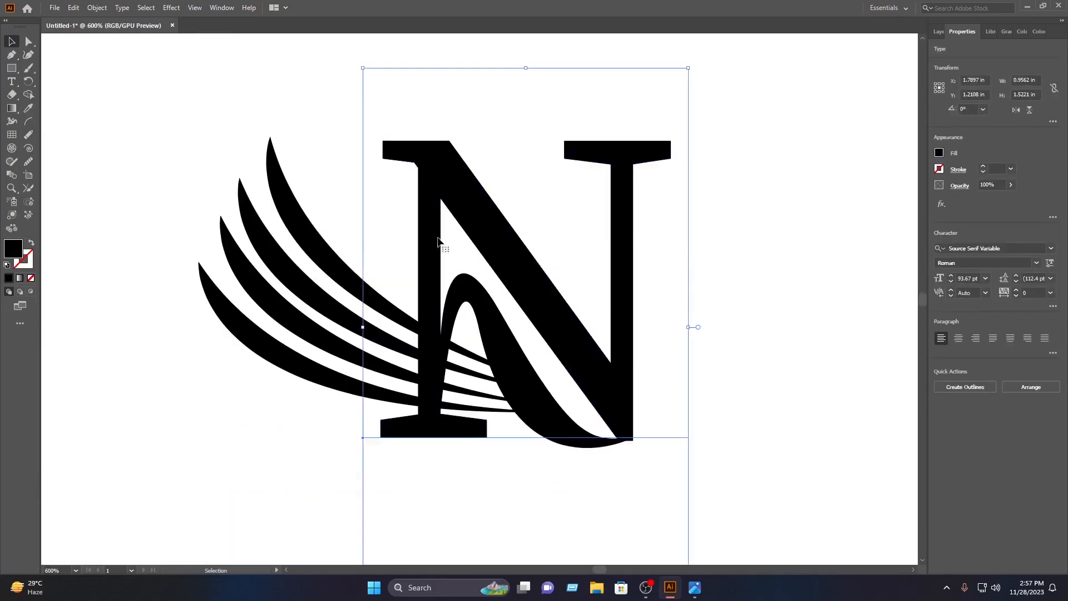
double_click(14, 256)
left_click_drag(554, 272, 555, 283)
mouse_move(526, 231)
left_mouse_down()
mouse_move(549, 226)
mouse_move(532, 231)
mouse_move(533, 217)
left_mouse_up()
left_click_drag(552, 284, 553, 277)
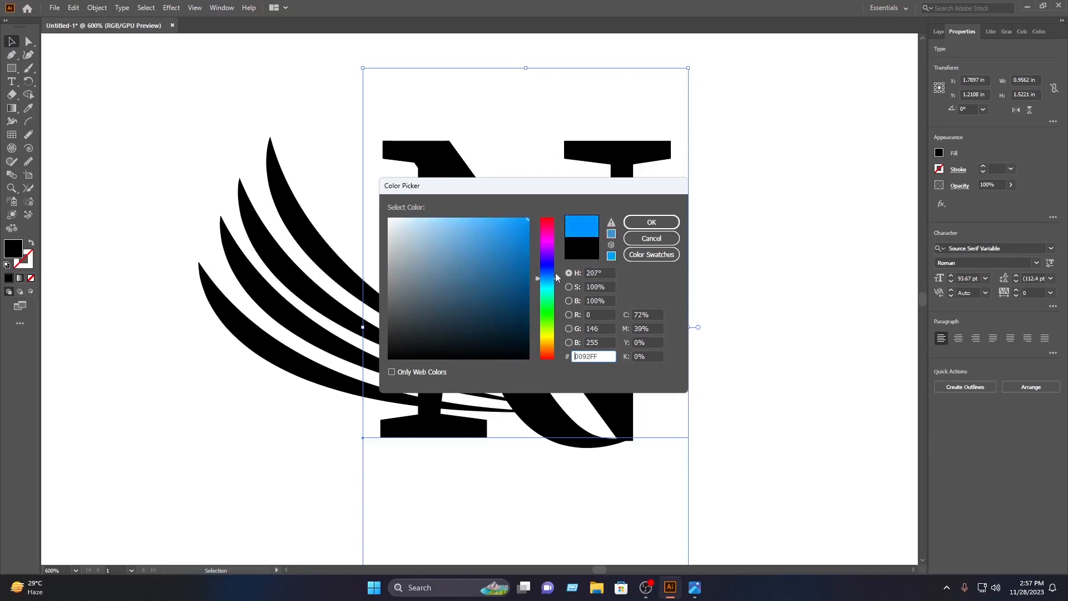
left_click(641, 221)
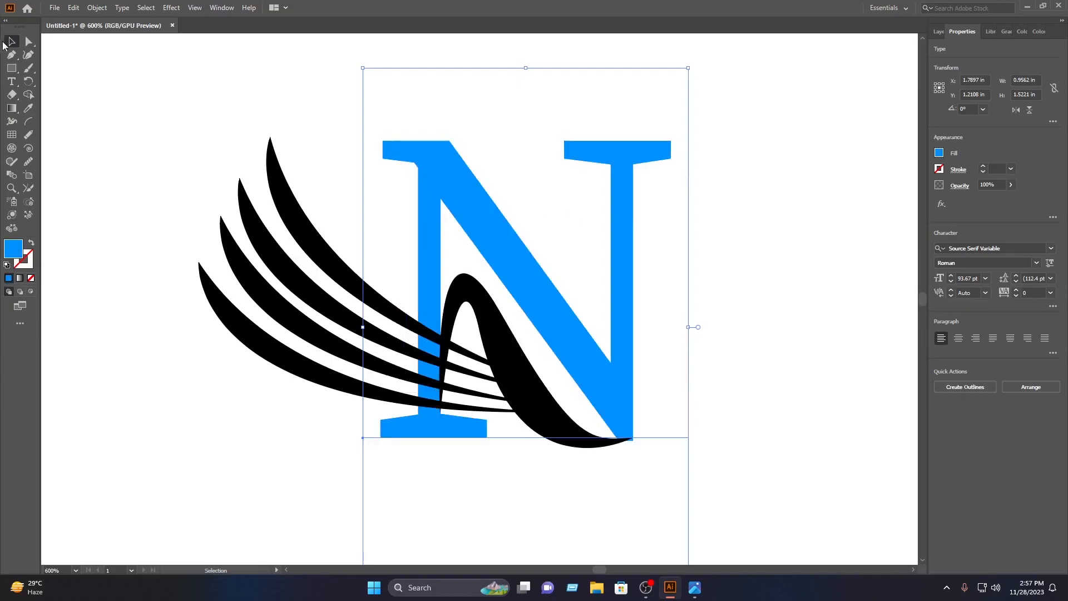
Give the letter N a CMYK Blue stroke and deselect it.
left_click(123, 78)
left_click(486, 197)
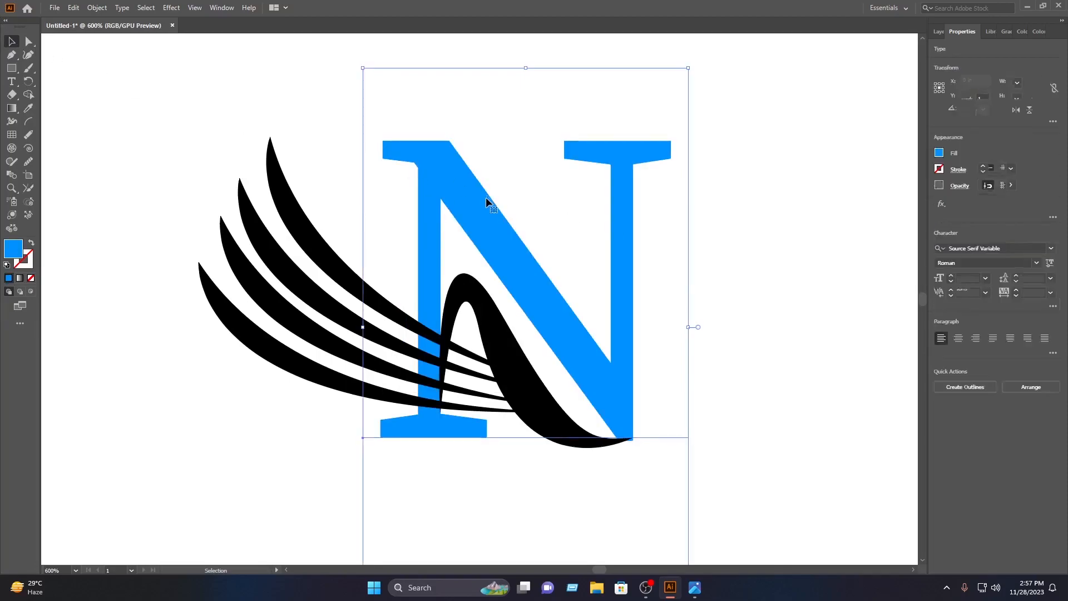
left_click(939, 169)
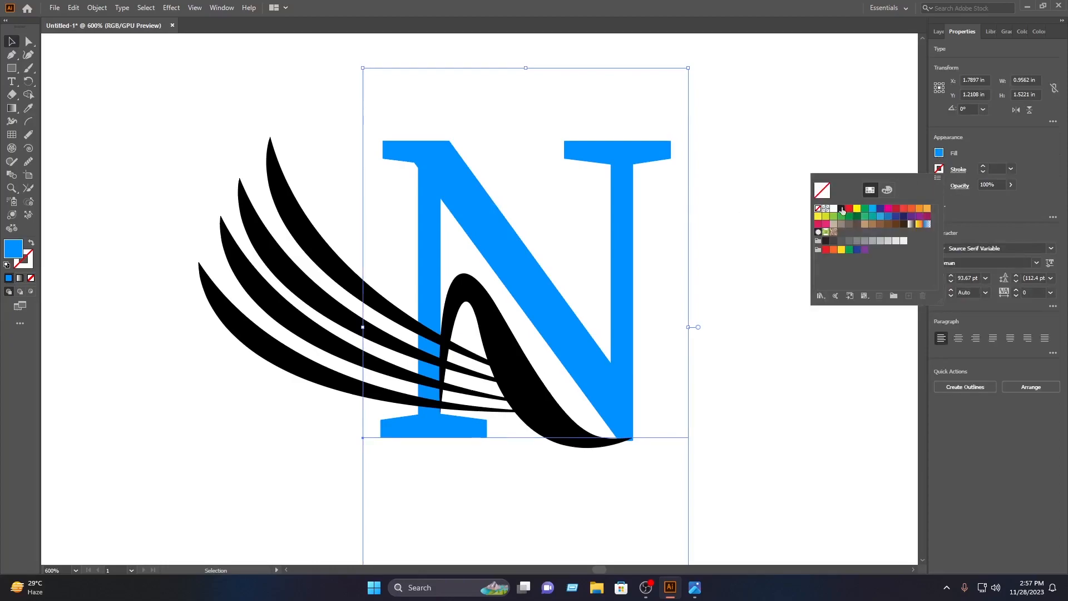
left_click(880, 209)
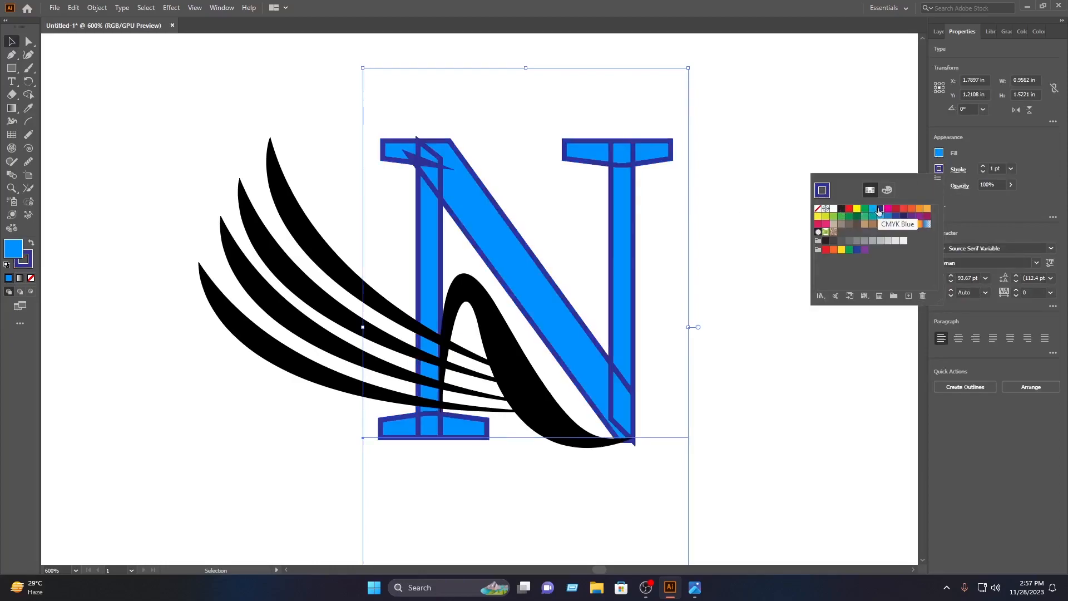
left_click(14, 43)
left_click(210, 105)
Apply a linear gradient to the uppermost feather and set its right colour stop to CMYK Blue.
left_click(332, 269)
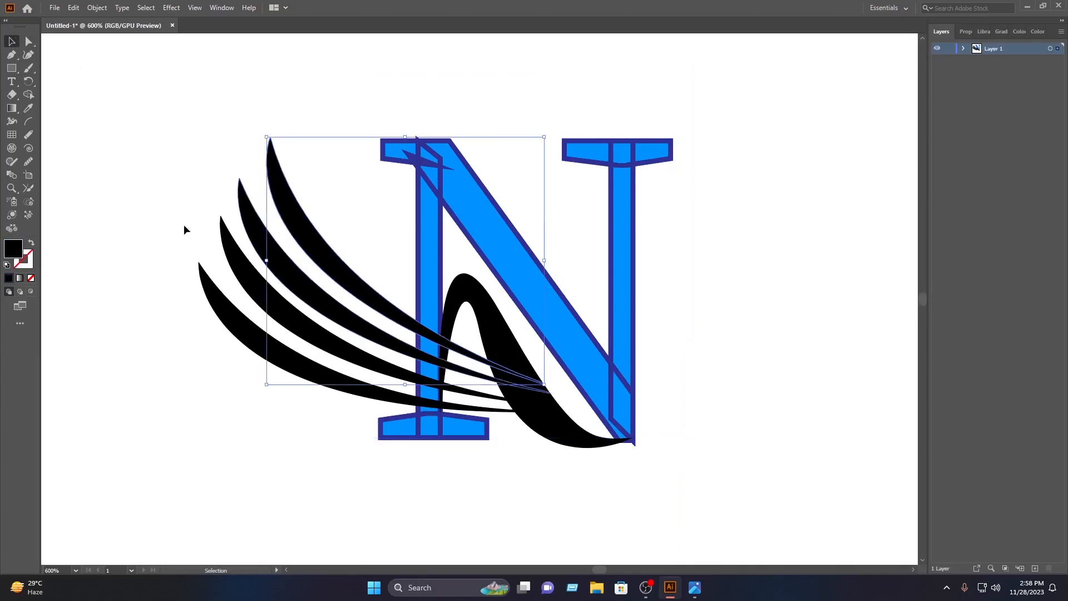
left_click(8, 110)
left_click(323, 263)
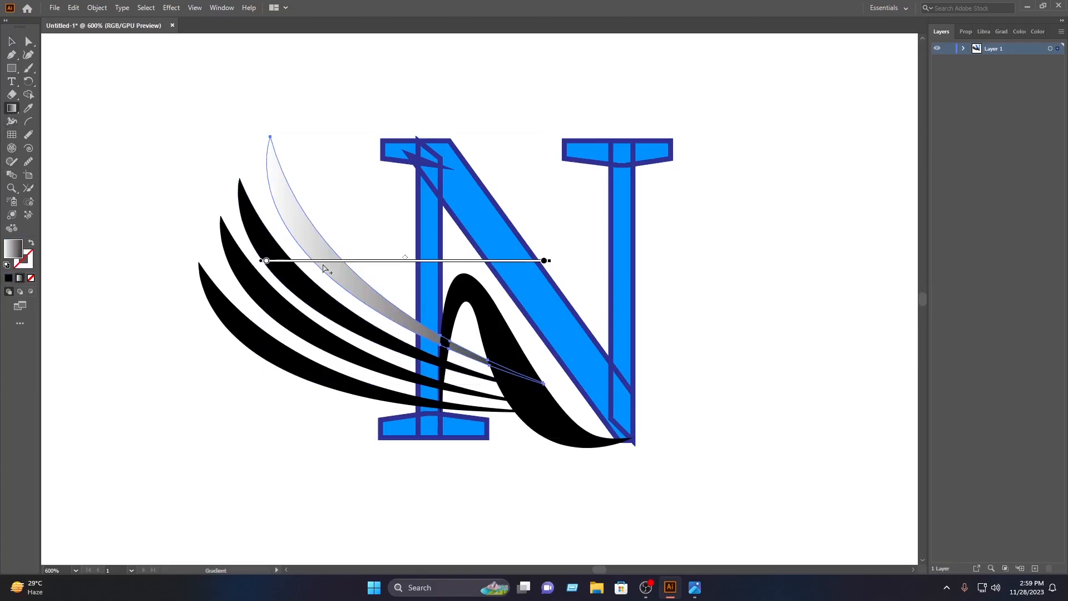
left_click(544, 261)
left_click(965, 32)
left_click(940, 153)
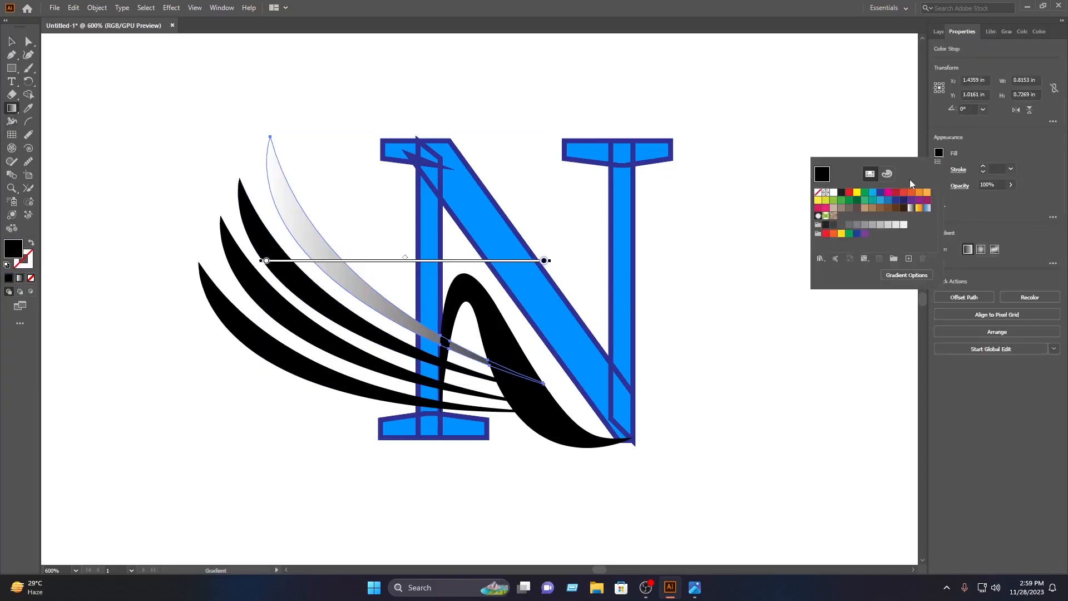
left_click(882, 192)
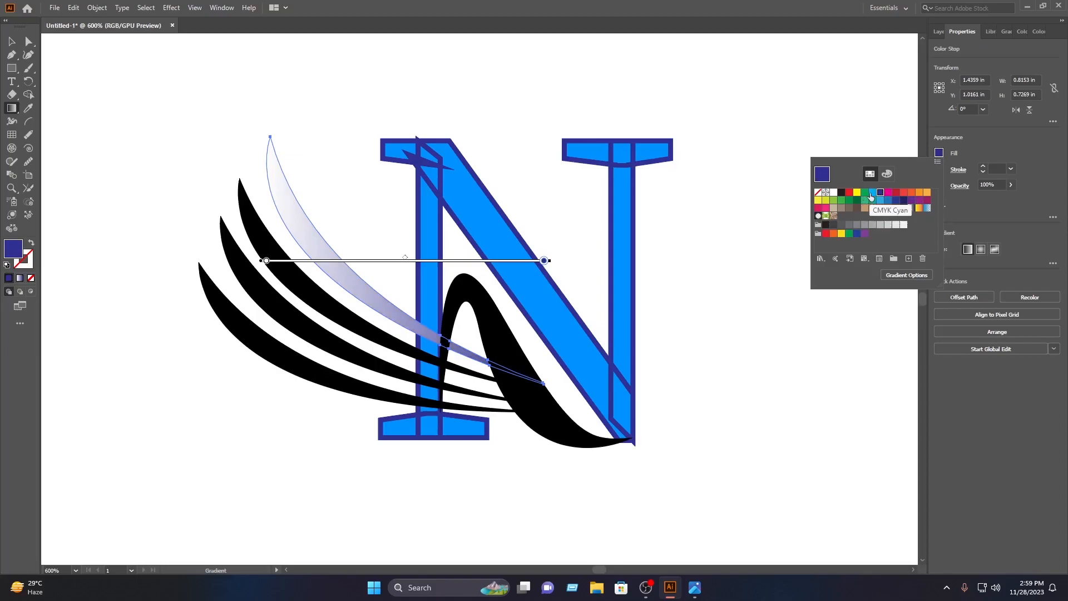
left_click(967, 162)
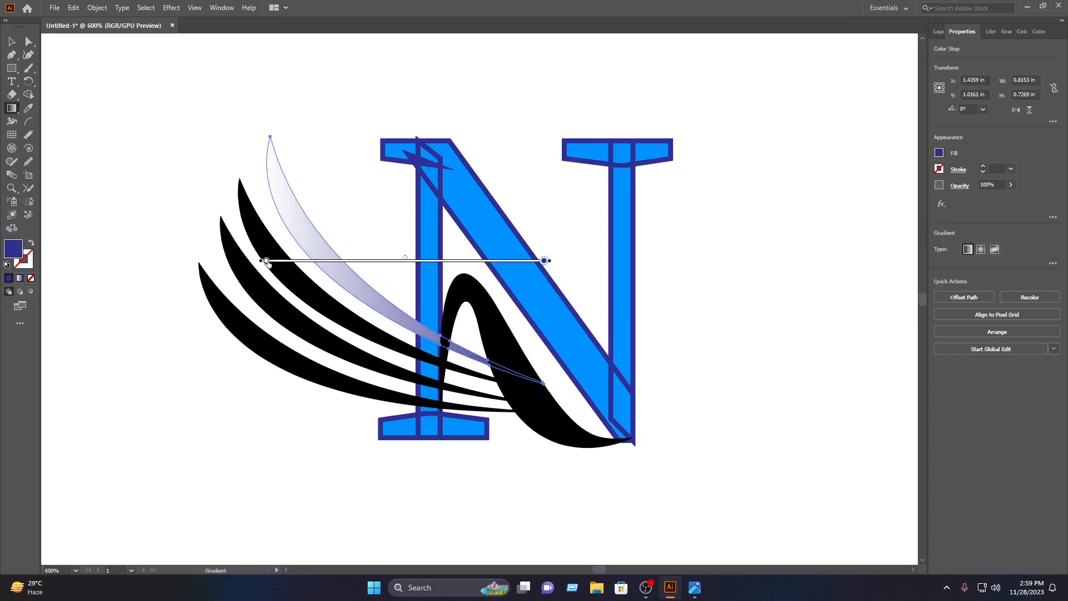
Set the uppermost feather's left gradient stop to CMYK Cyan and move the blue stop to just before the gradient's middle.
left_click(267, 261)
left_click(940, 153)
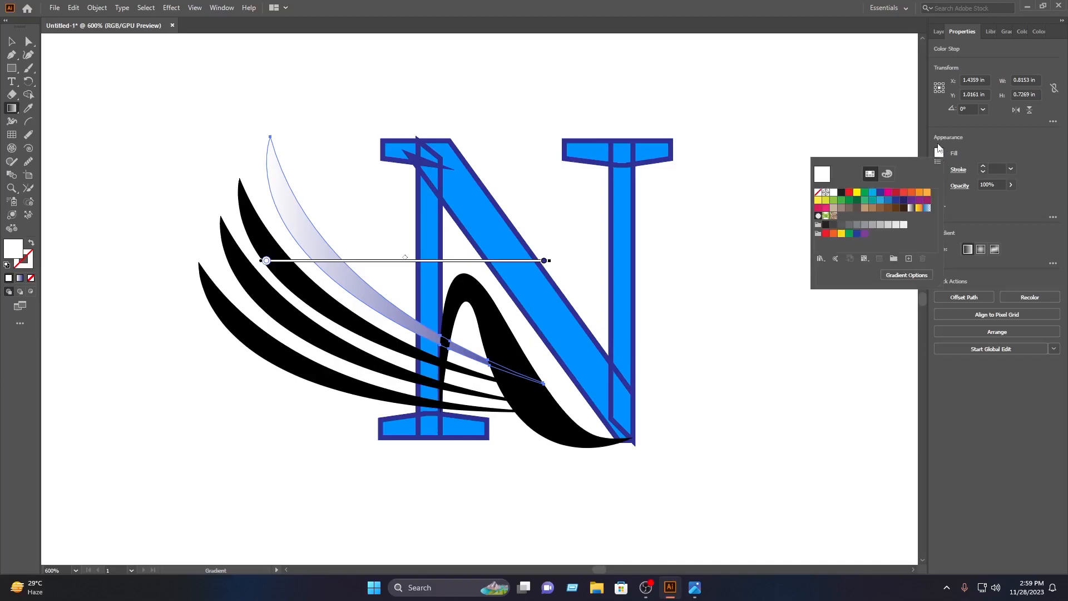
left_click(874, 193)
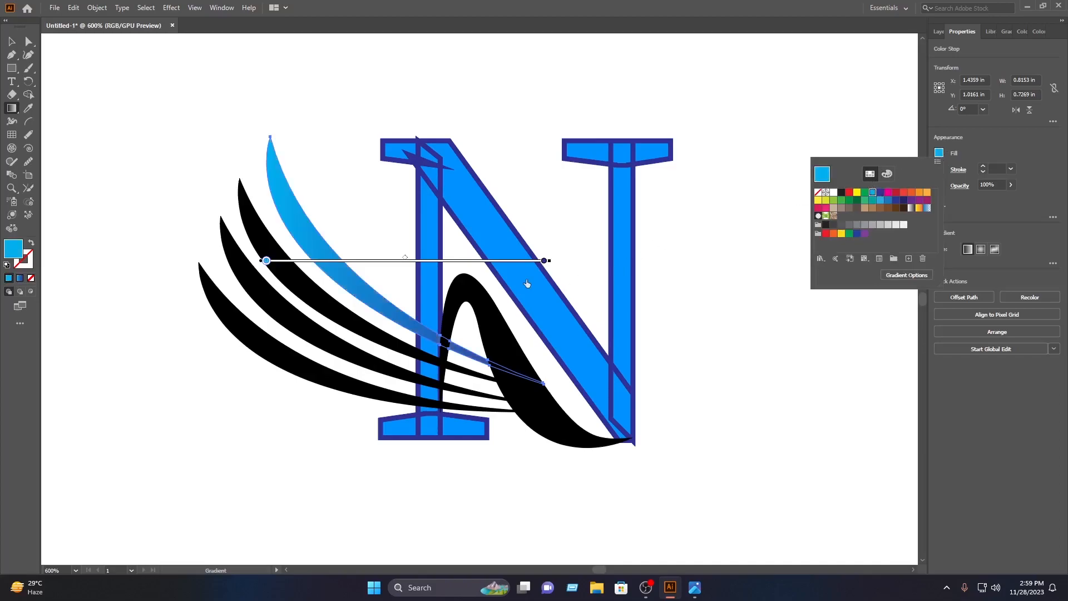
left_click(539, 265)
left_click_drag(544, 261, 388, 260)
left_click(9, 41)
left_click(225, 219)
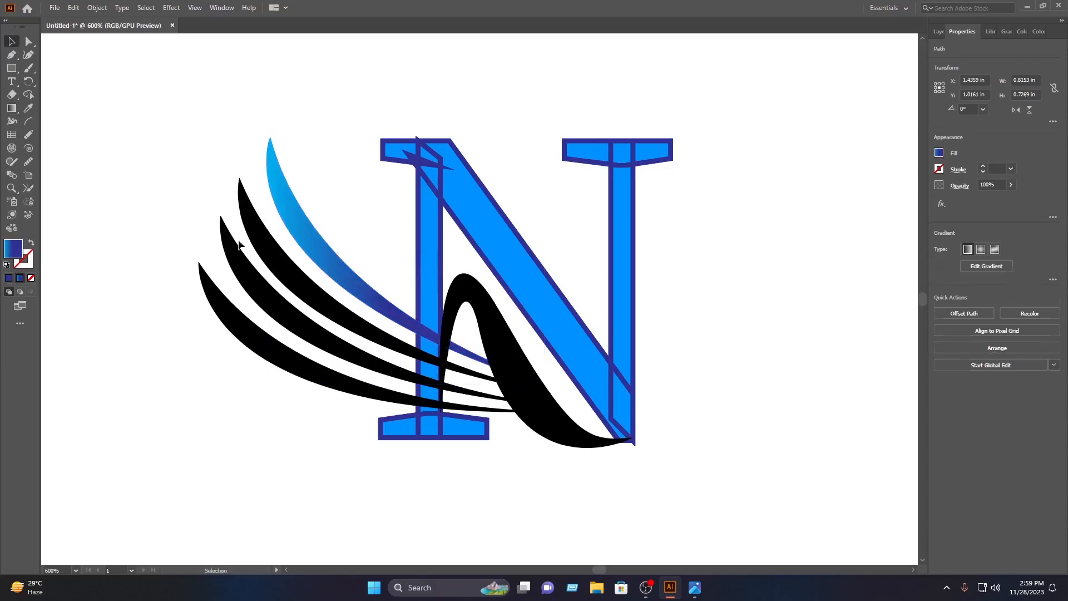
Apply the same cyan-to-blue linear gradient to the second feather from the top.
left_click(272, 255)
left_click(12, 110)
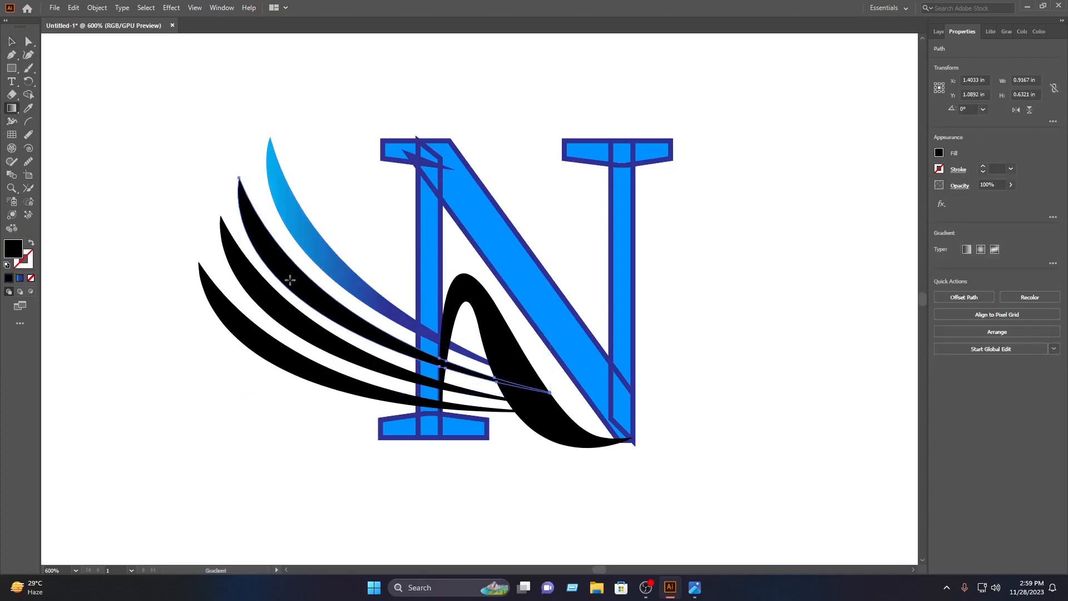
left_click(291, 279)
left_click(11, 43)
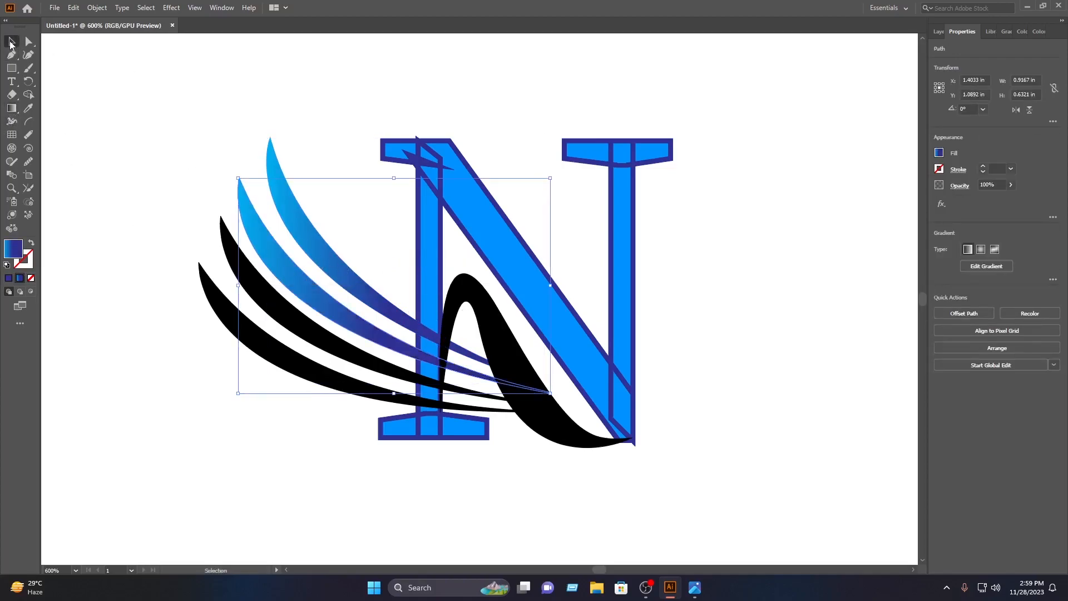
left_click(210, 135)
Apply the same cyan-to-blue linear gradient to the third feather from the top.
left_click(257, 304)
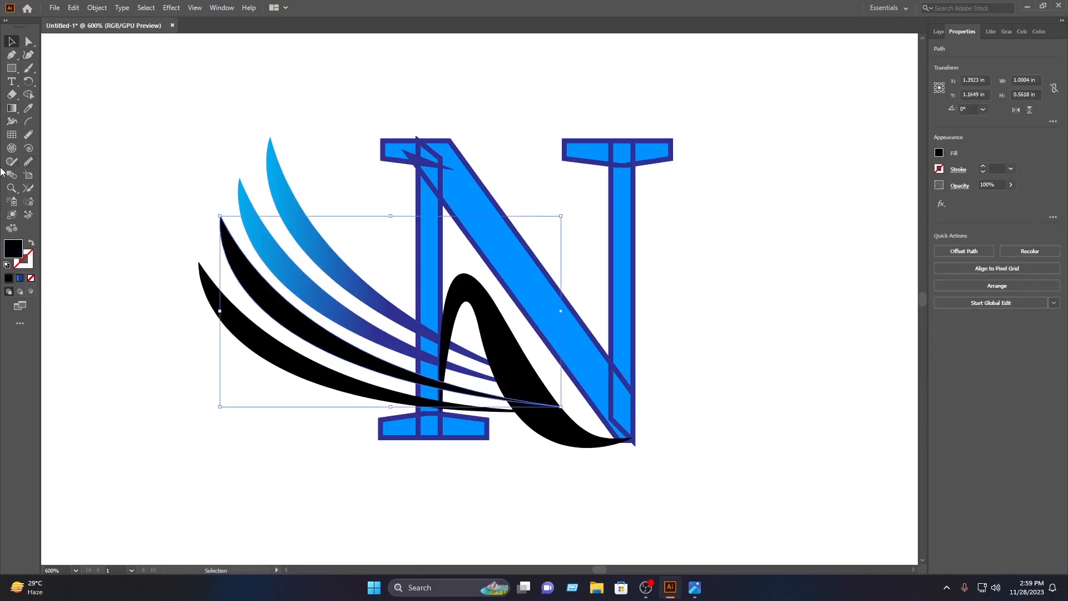
left_click(11, 108)
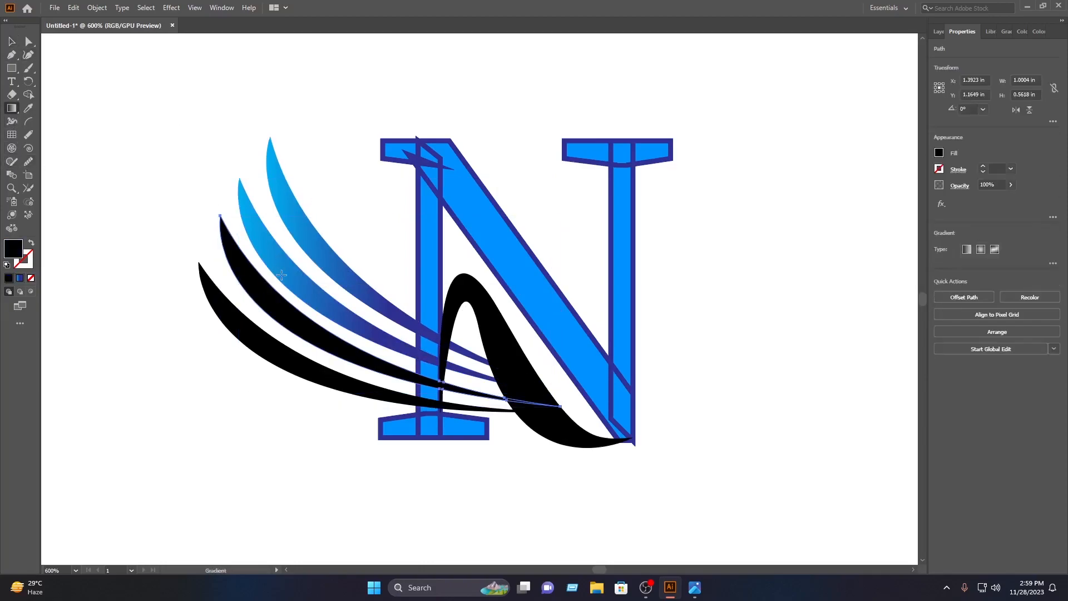
left_click(273, 305)
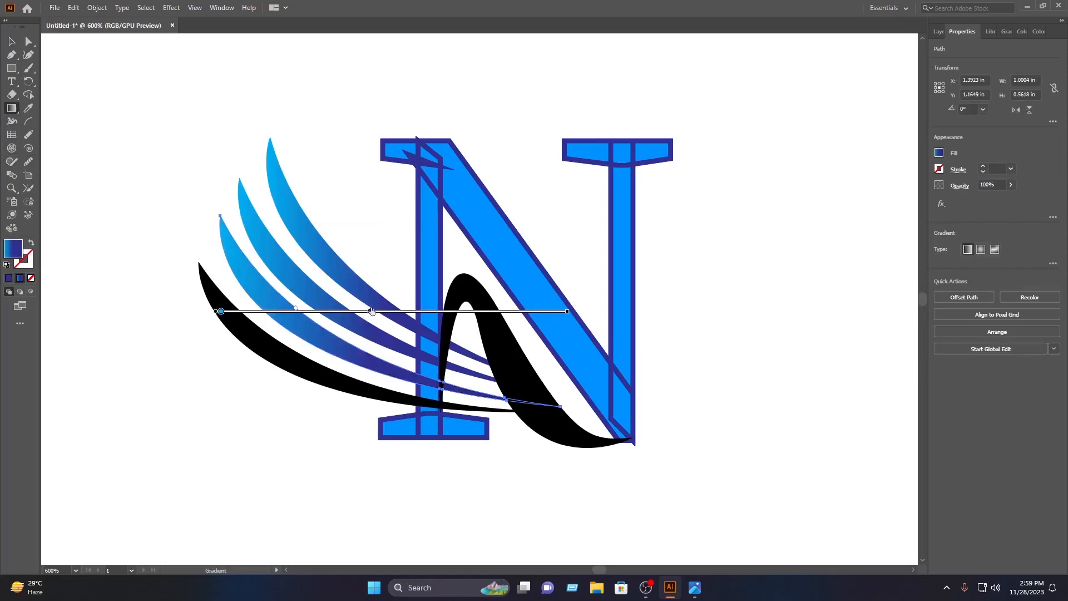
left_click(11, 41)
left_click(172, 255)
Apply the same cyan-to-blue linear gradient to the lowest feather.
left_click(220, 311)
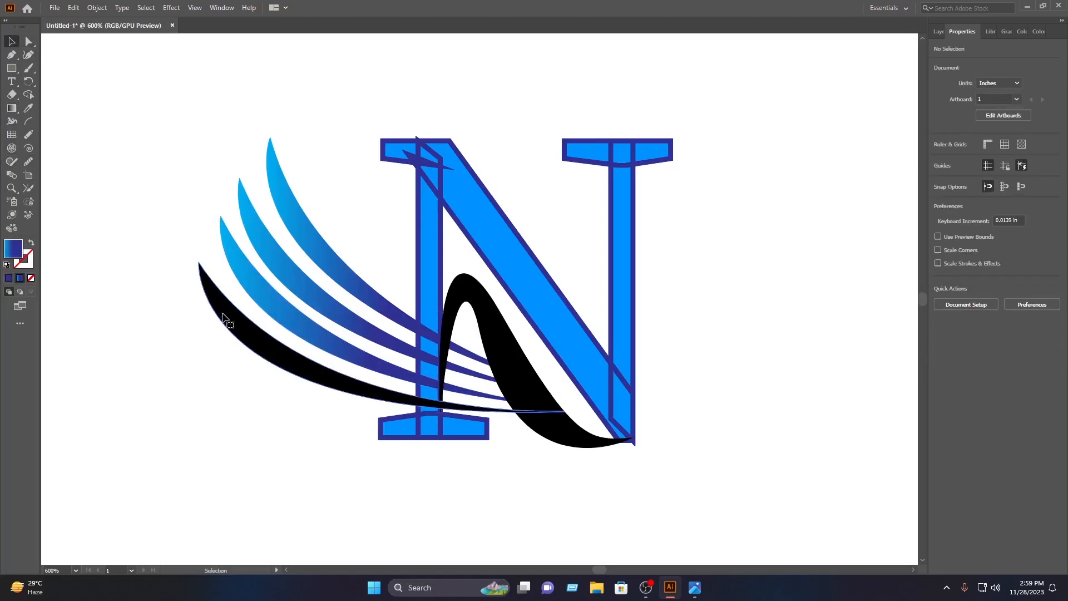
left_click(12, 108)
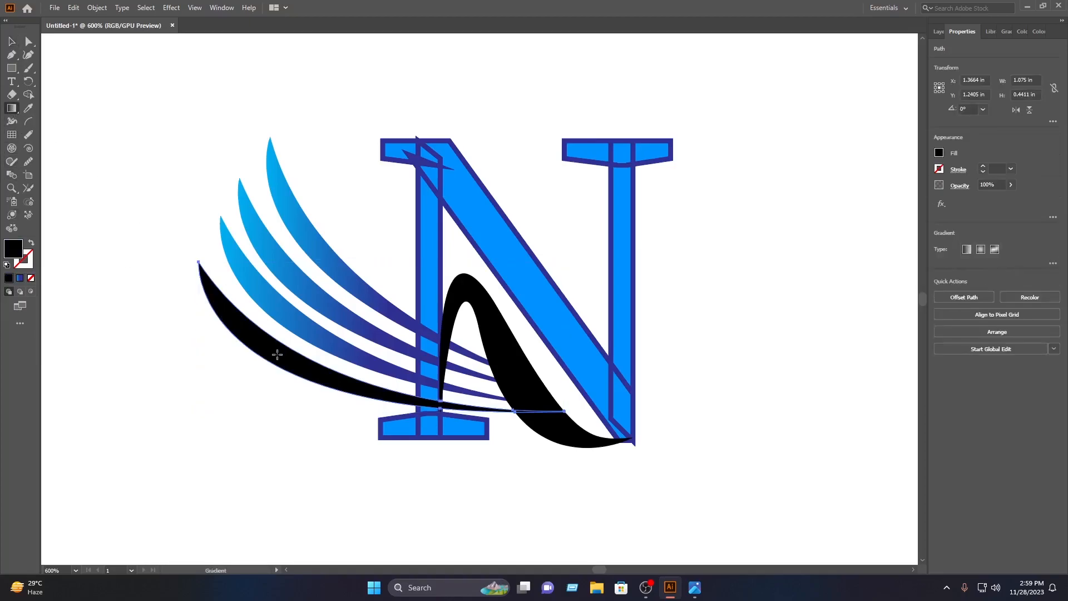
left_click(272, 340)
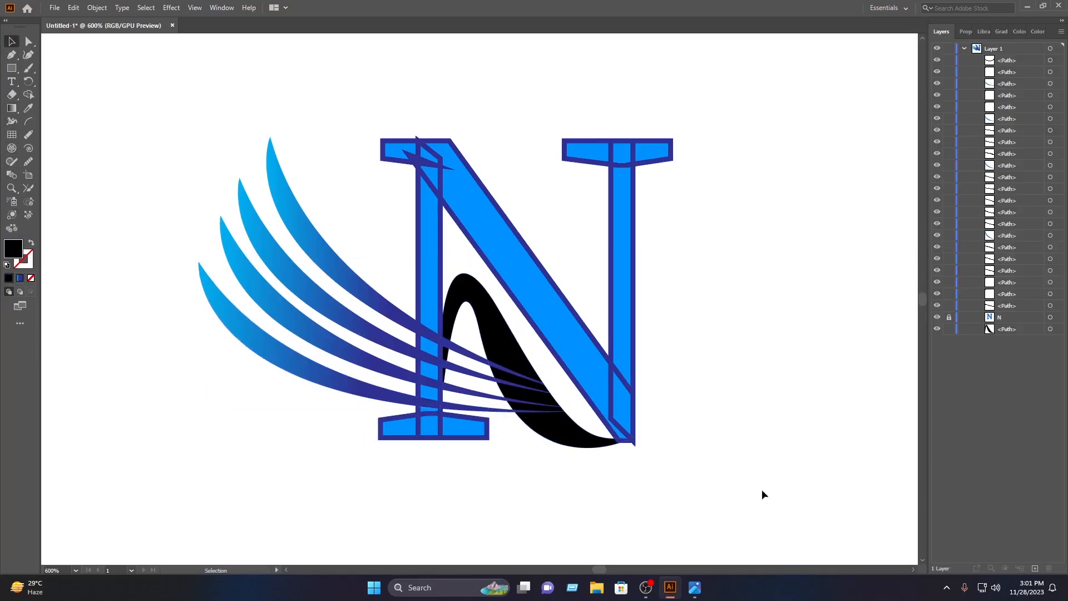
Fill the black inner swash with the cyan-to-blue linear gradient and bring its blue stop closer to the cyan stop.
left_click(527, 405)
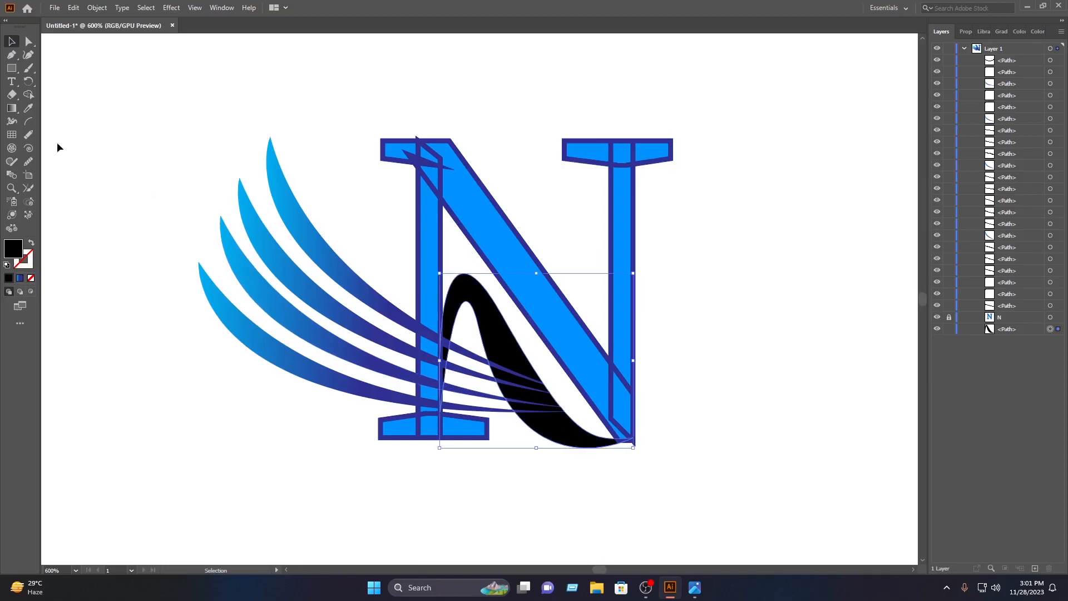
left_click(11, 108)
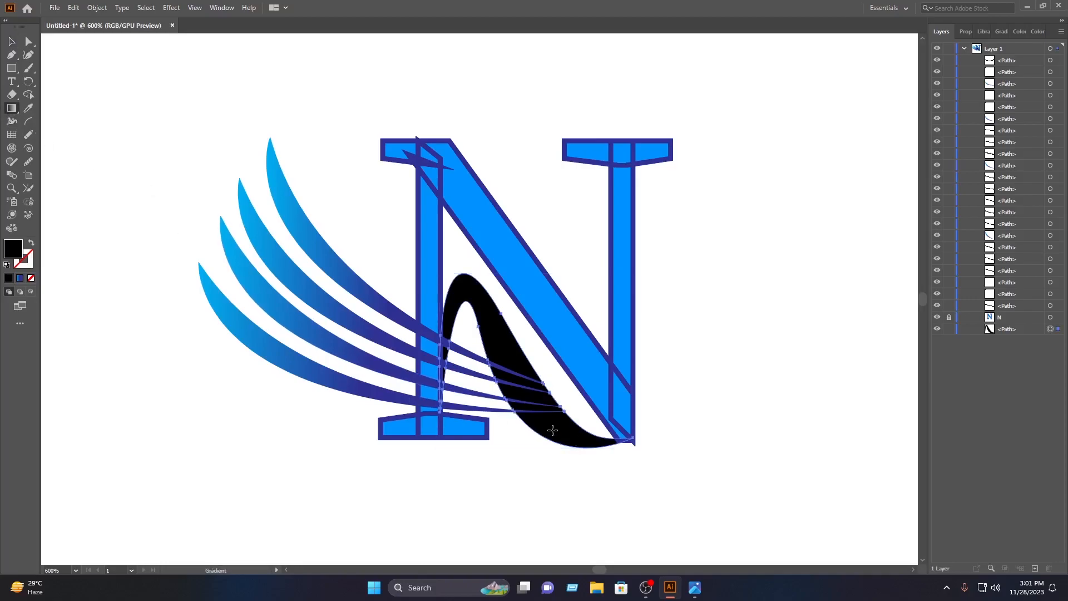
left_click(537, 425)
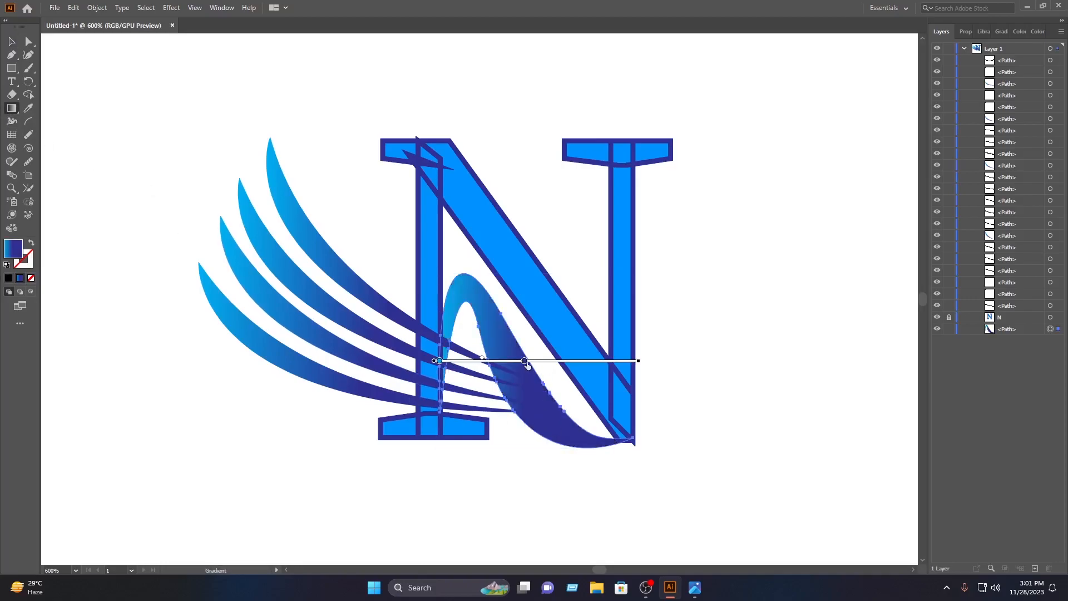
left_click_drag(525, 361, 503, 368)
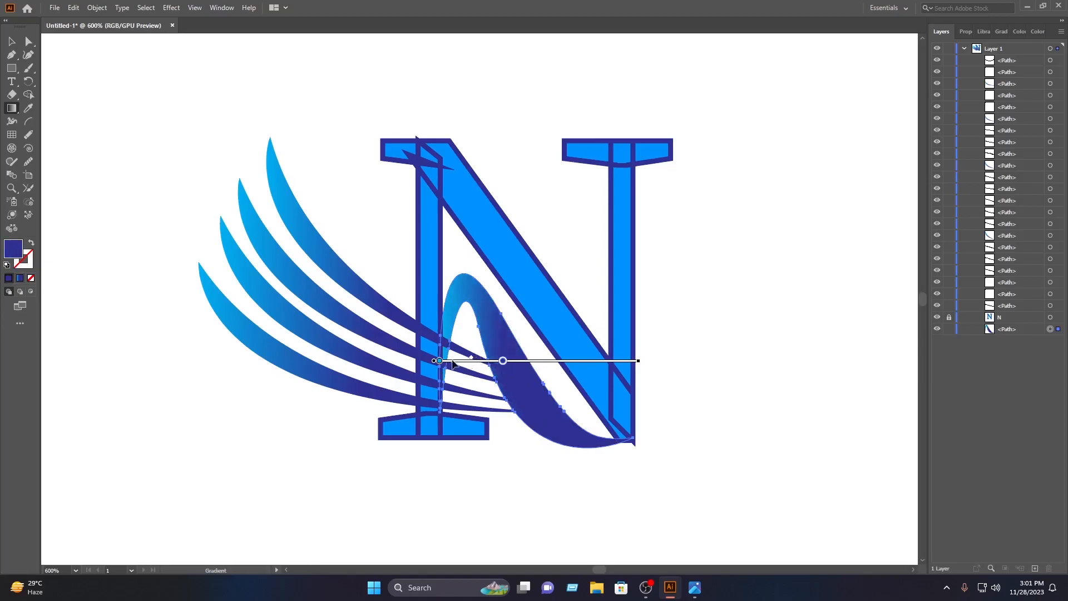
Lengthen the swash's gradient and shift it leftward, remove the extra stop, and move the cyan stop closer to the blue one.
left_click_drag(639, 365, 733, 366)
left_click(682, 365)
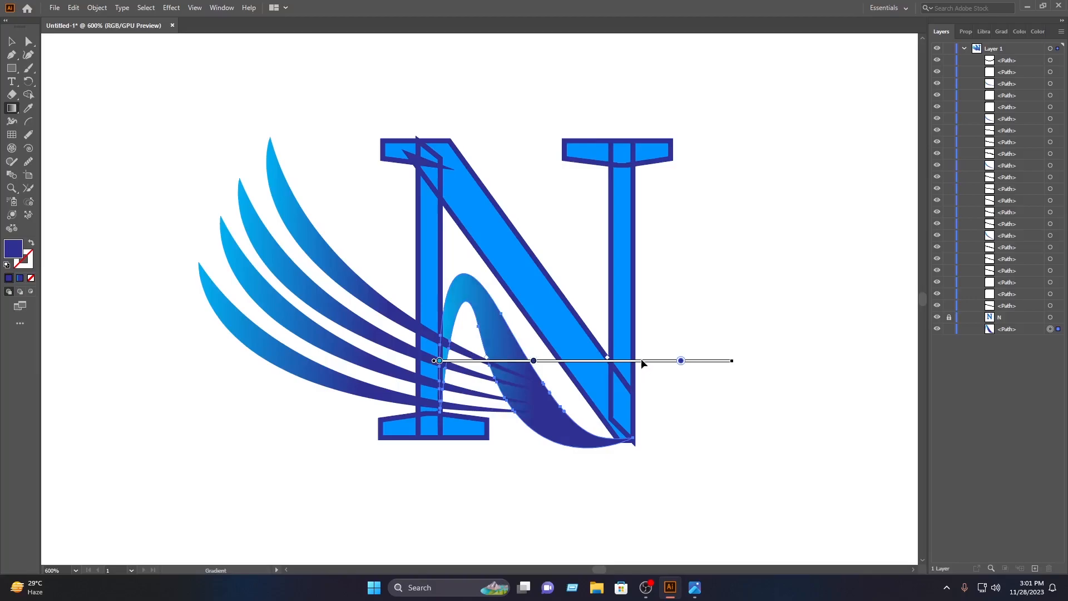
left_click_drag(682, 365, 684, 401)
left_click_drag(674, 364, 633, 362)
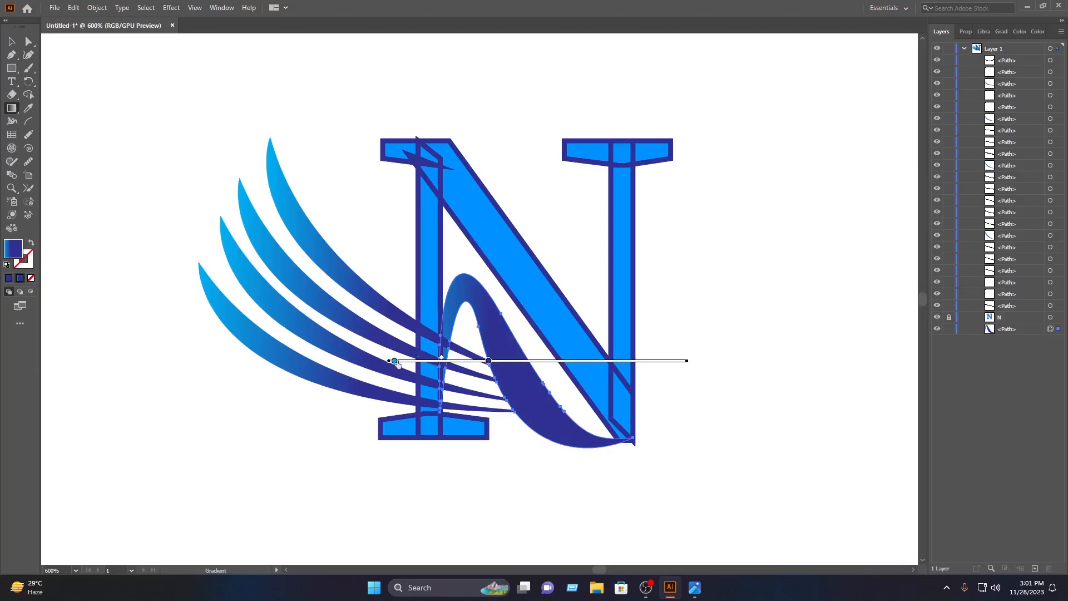
left_click_drag(396, 362, 421, 362)
key("v")
left_click(369, 261)
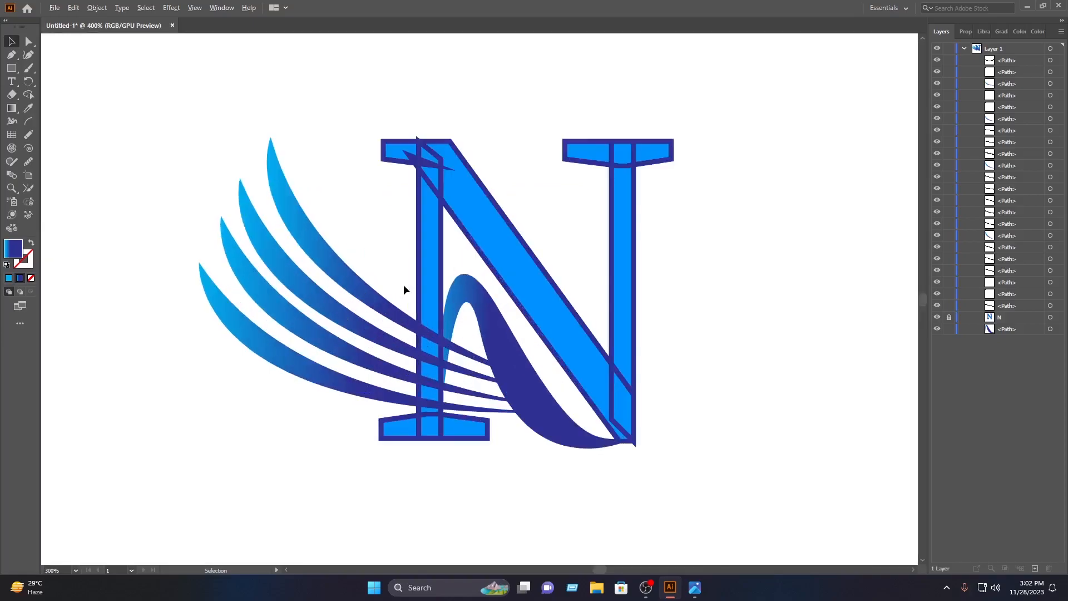
Add a third stop beyond the blue one on the swash's gradient and colour it CMYK Cyan.
left_click(519, 394)
left_click(11, 110)
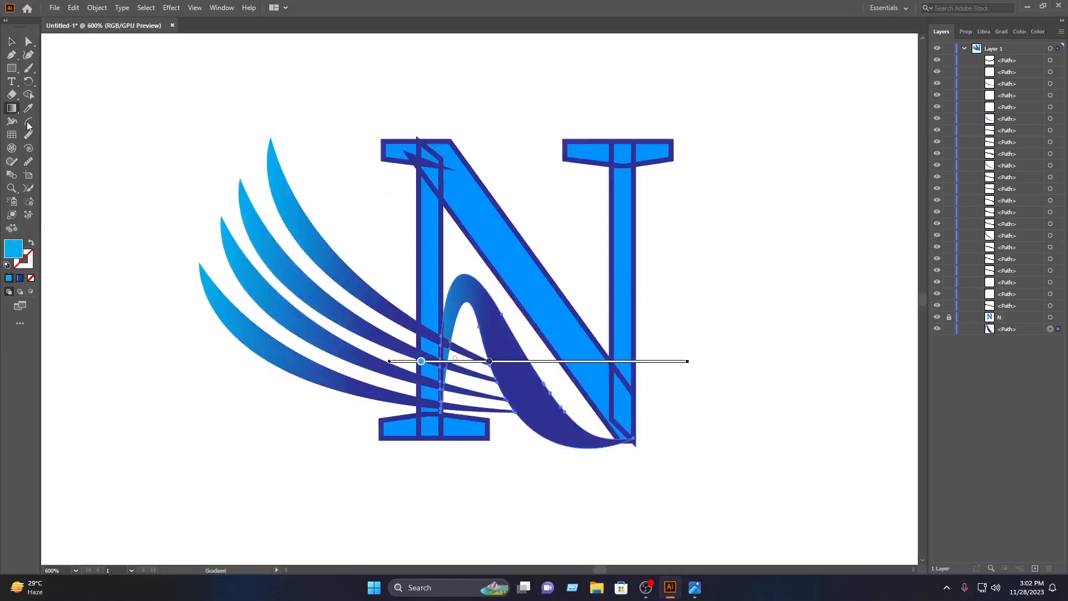
left_click(609, 361)
left_click(965, 34)
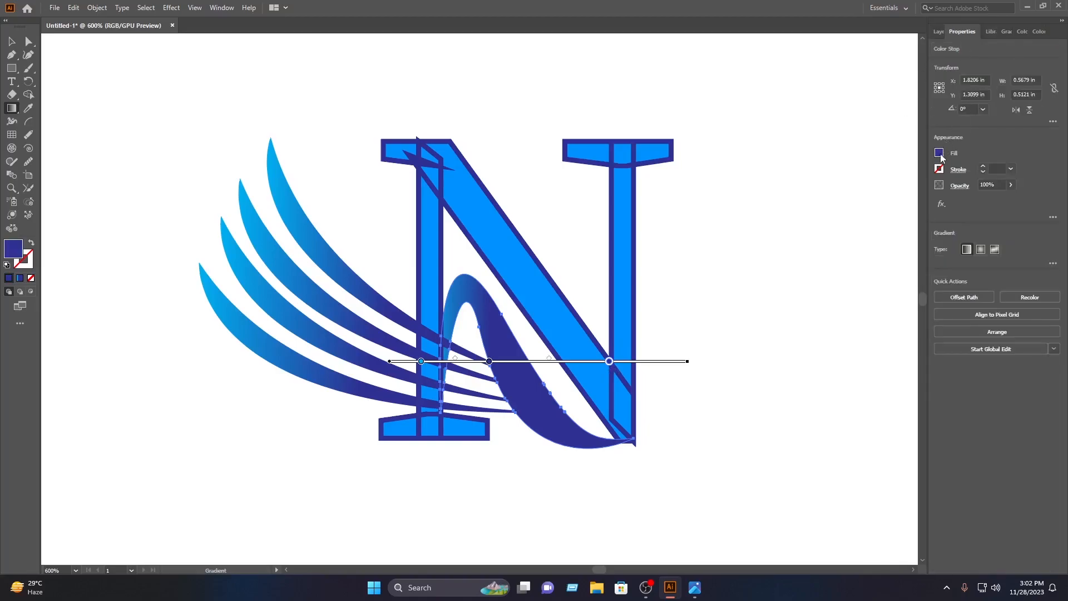
left_click(939, 154)
left_click(873, 192)
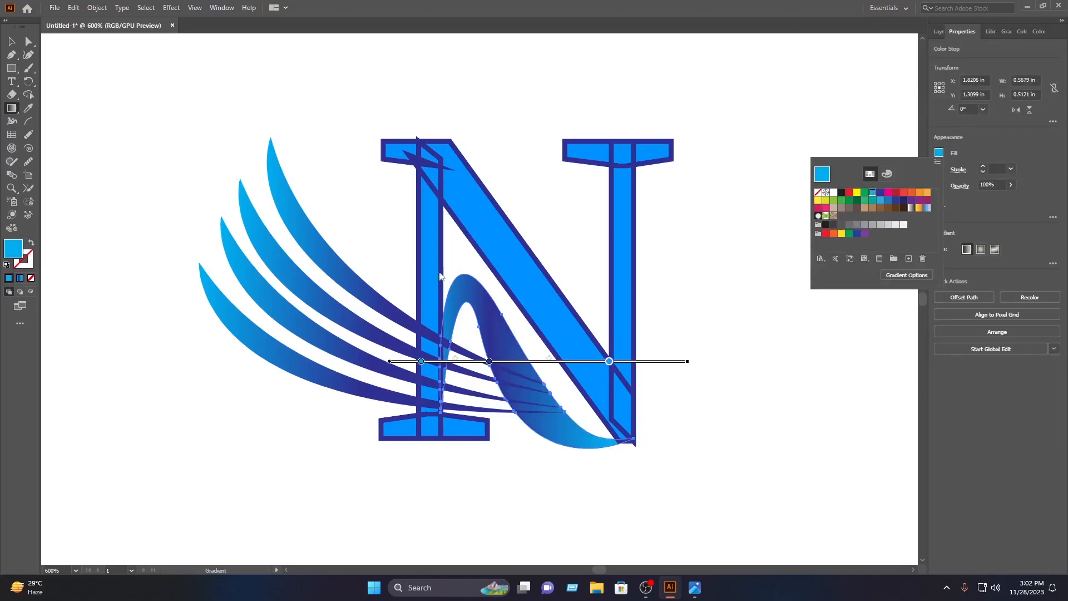
key("Escape")
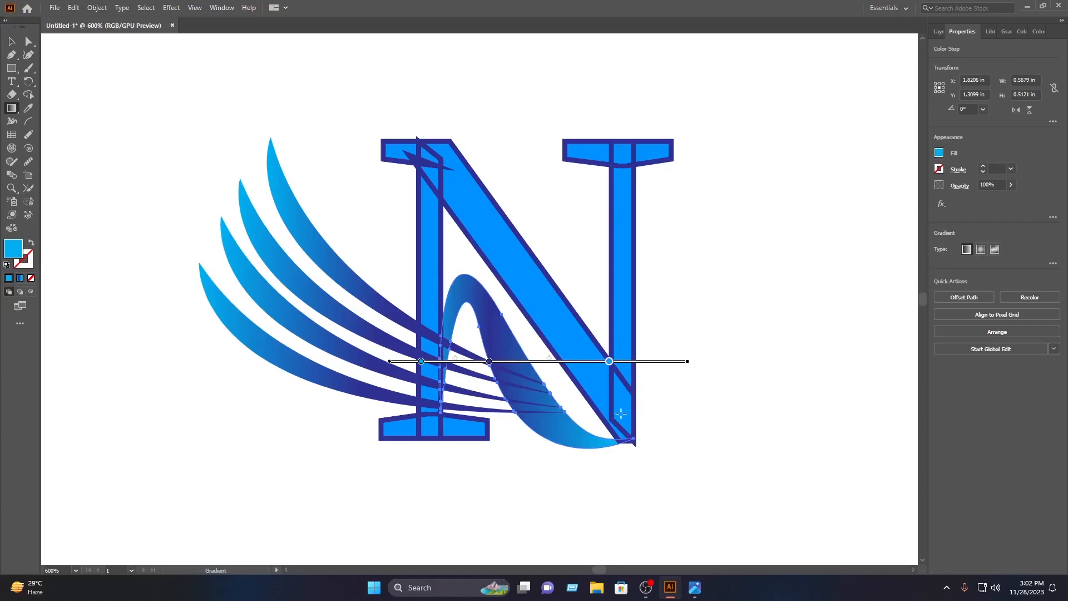
Move the new cyan stop to the right end of the swash's gradient and the blue stop to about its middle.
left_click_drag(615, 366, 686, 367)
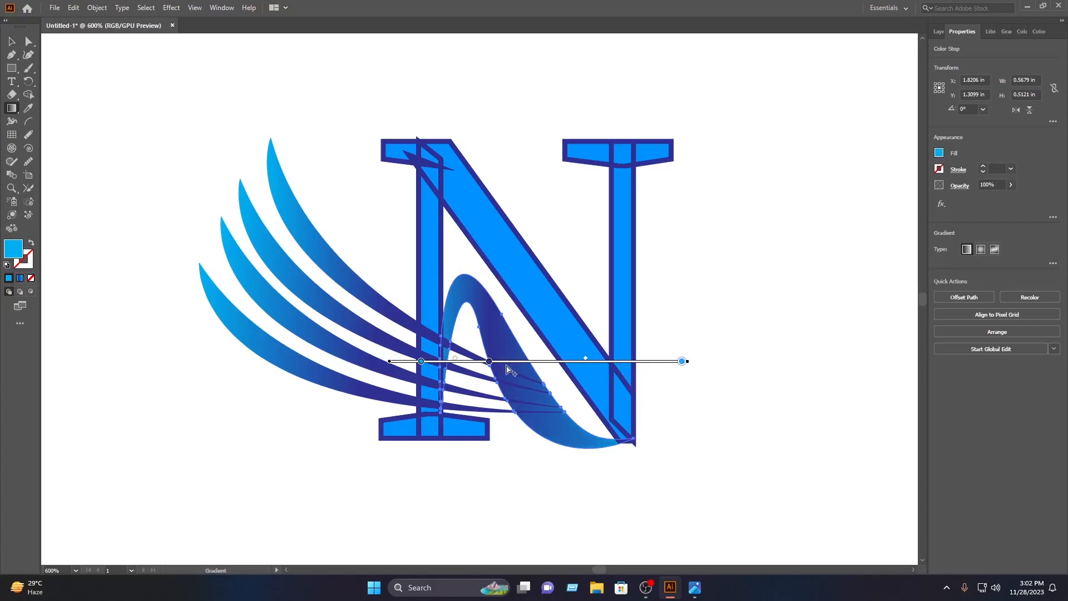
left_click_drag(490, 361, 542, 365)
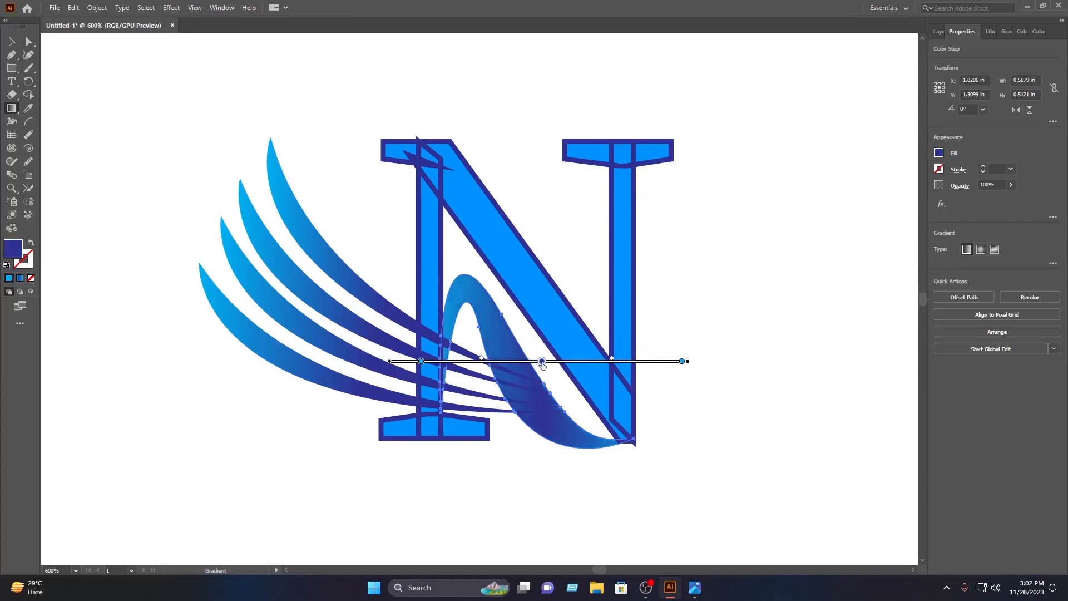
key("v")
left_click(121, 76)
Unlock the letter N object in Layer 1.
scroll(309, 249, "down", 2)
scroll(309, 248, "up", 1)
scroll(312, 252, "down", 1)
left_click_drag(537, 381, 256, 142)
left_click(938, 32)
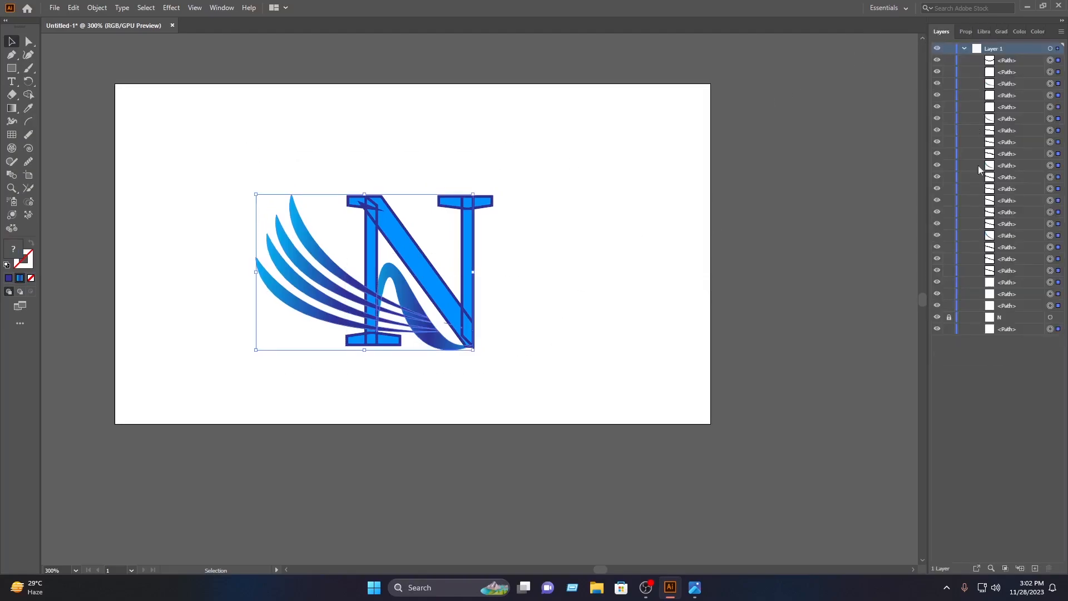
left_click(949, 317)
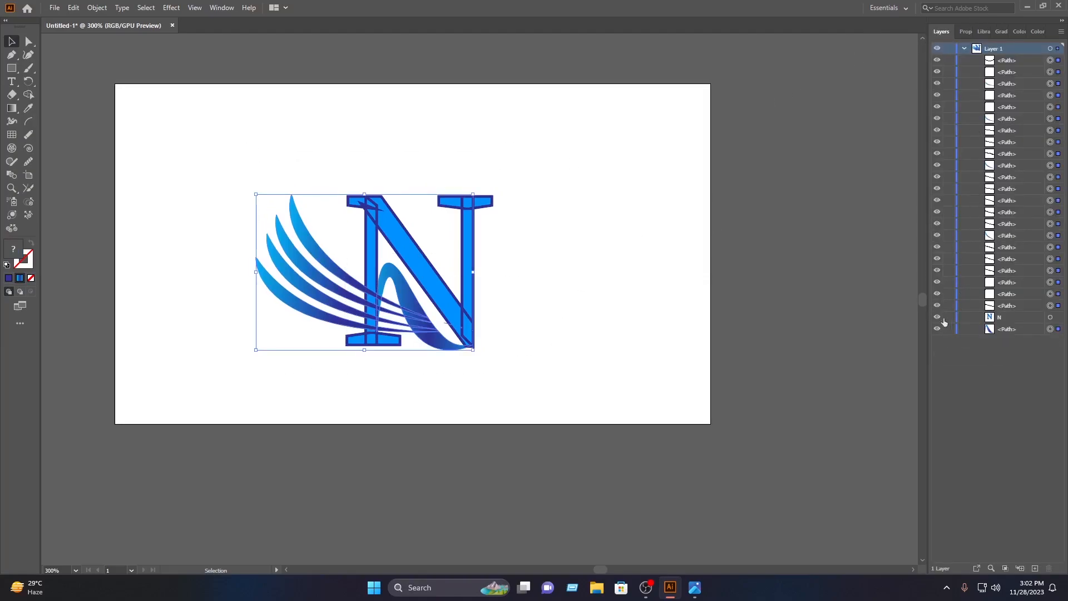
Select the whole logo, enlarge it to fill most of the artboard's height, and reposition it within the artboard.
left_click_drag(555, 367, 239, 134)
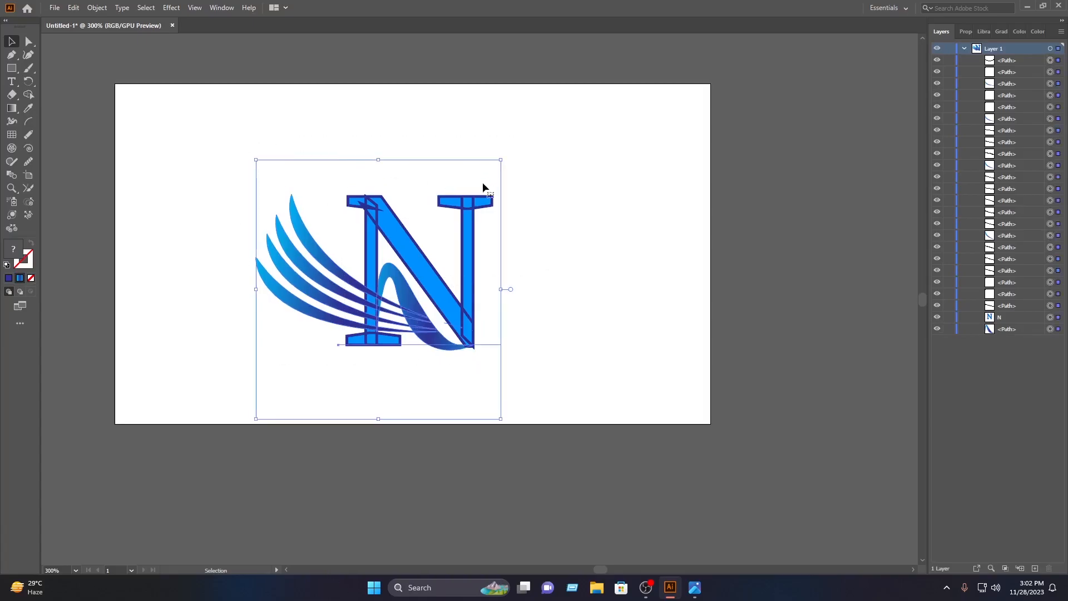
left_click_drag(501, 153, 627, 68)
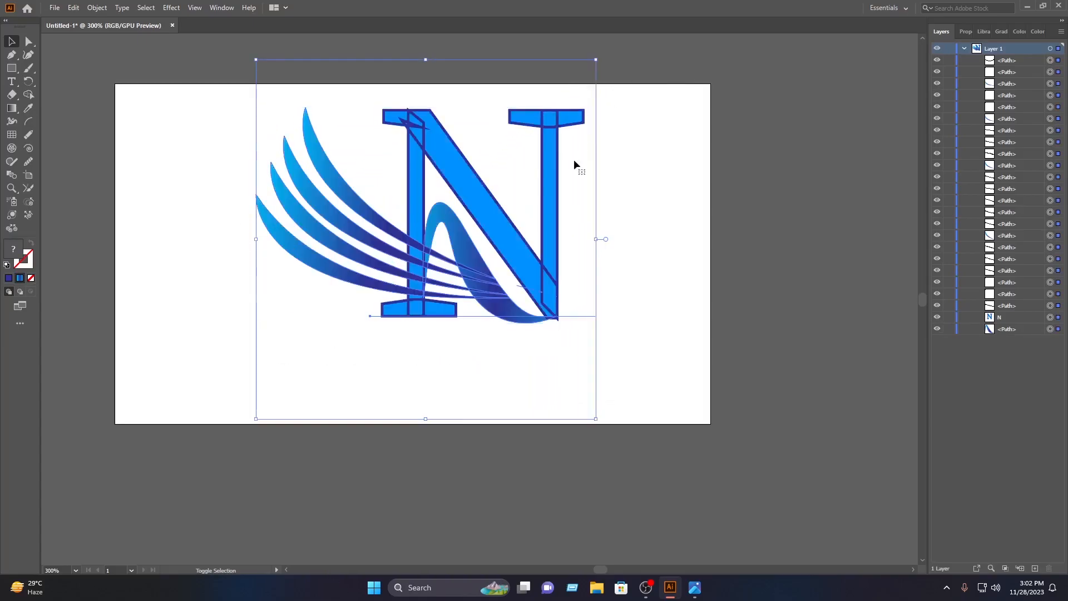
left_click_drag(499, 214, 475, 253)
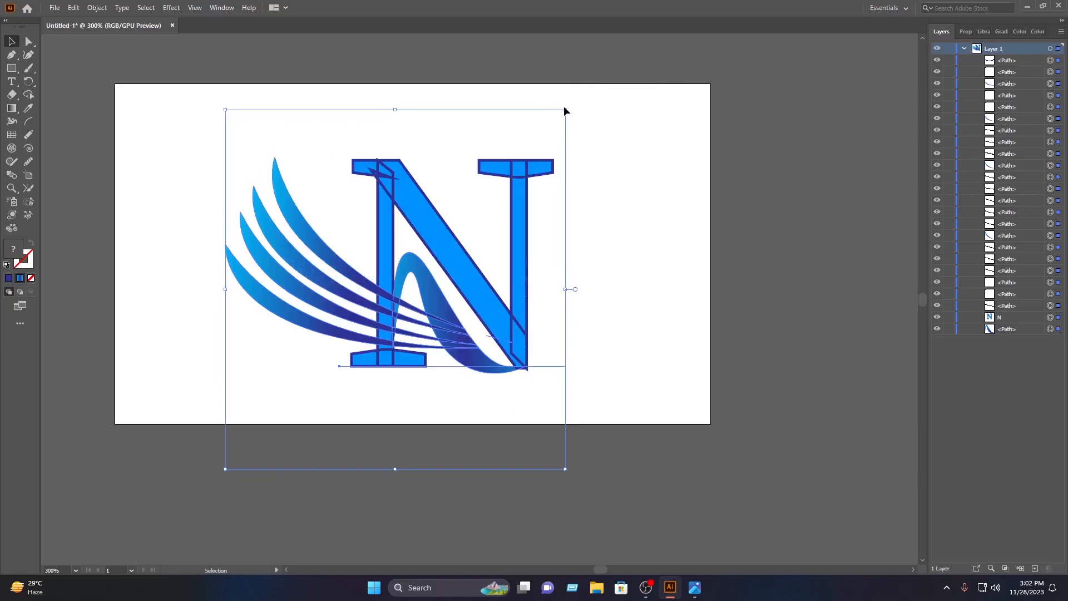
left_click_drag(565, 108, 656, 72)
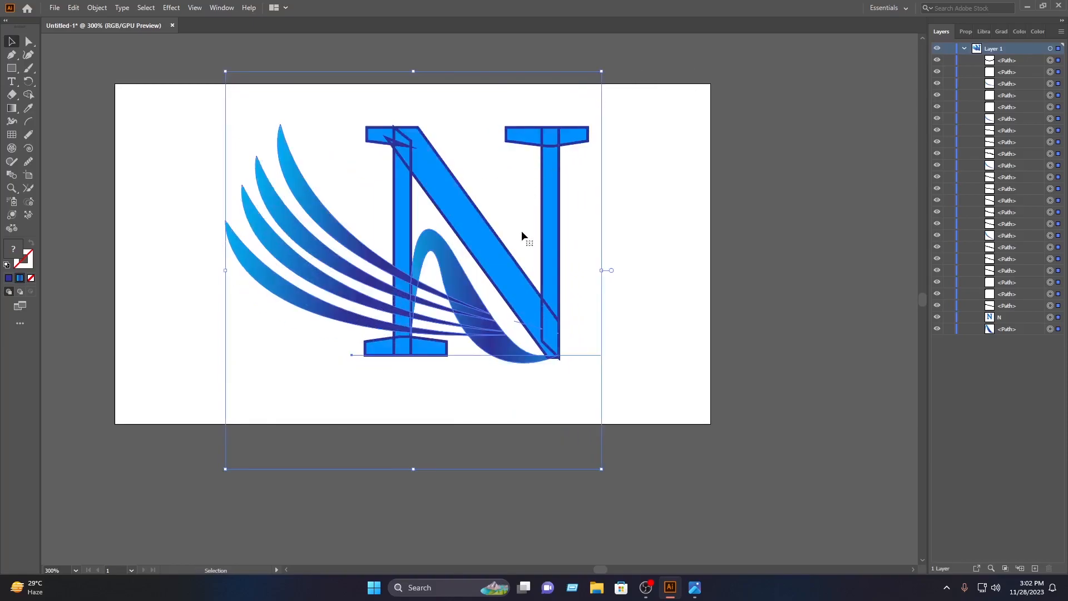
left_click_drag(545, 246, 507, 271)
left_click(772, 217)
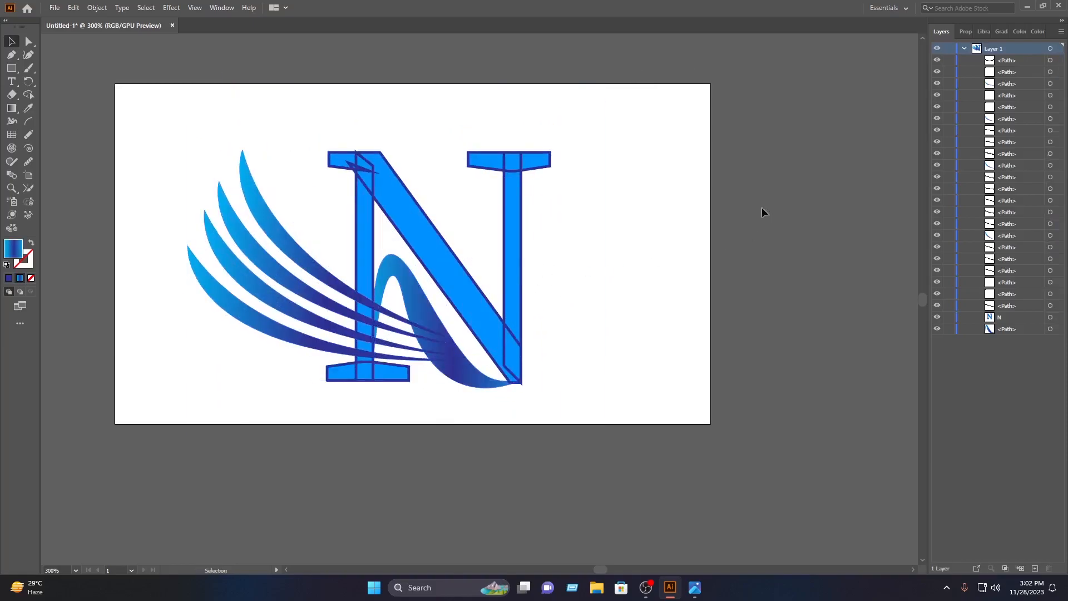
Export the logo to the Desktop as a PNG file named N.
left_click(54, 7)
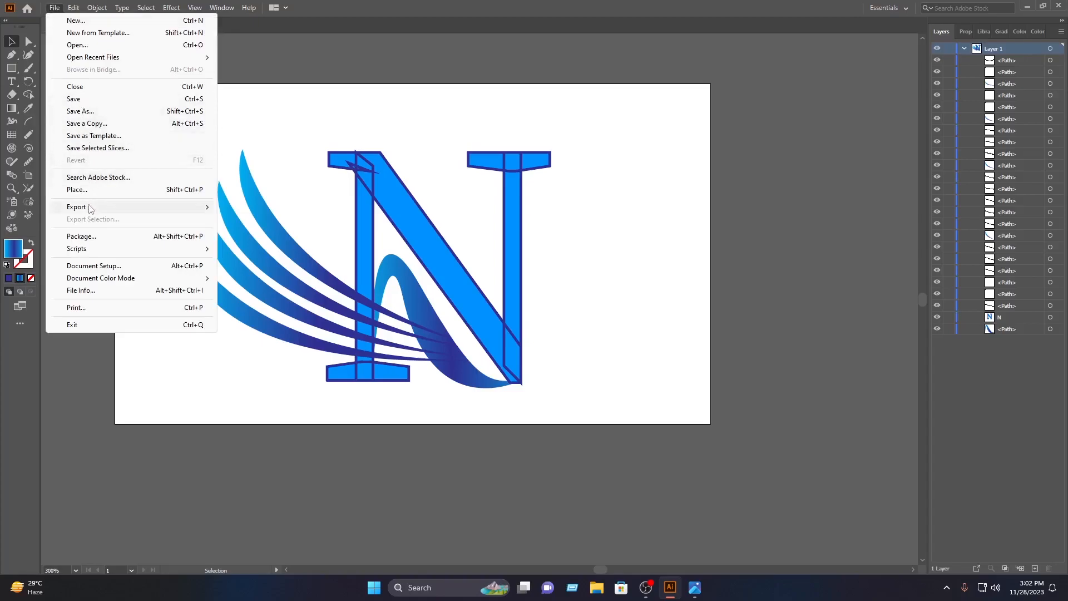
mouse_move(90, 208)
left_click(252, 220)
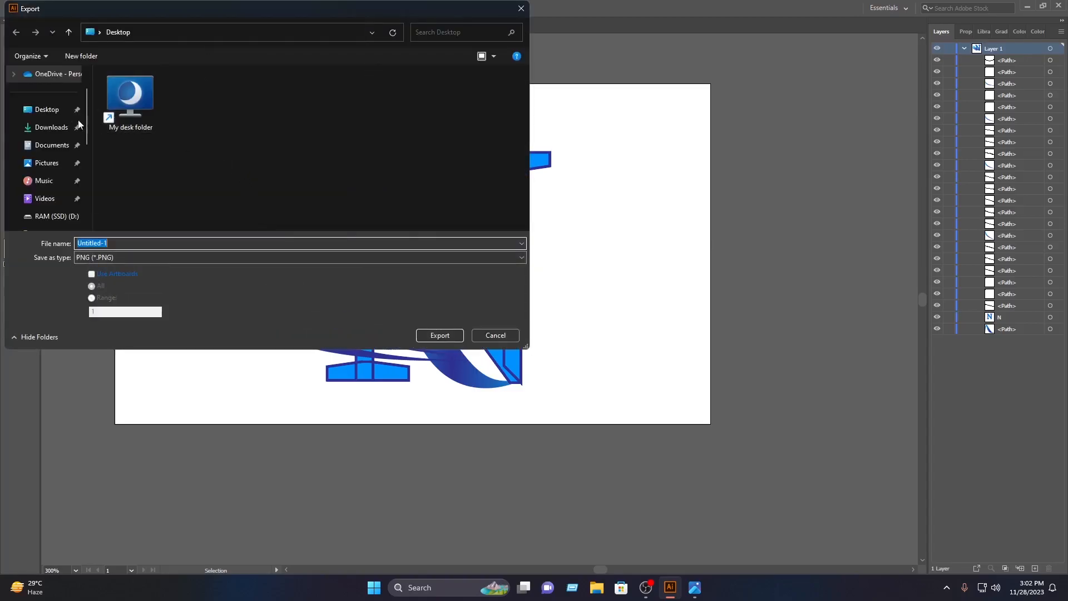
left_click(62, 115)
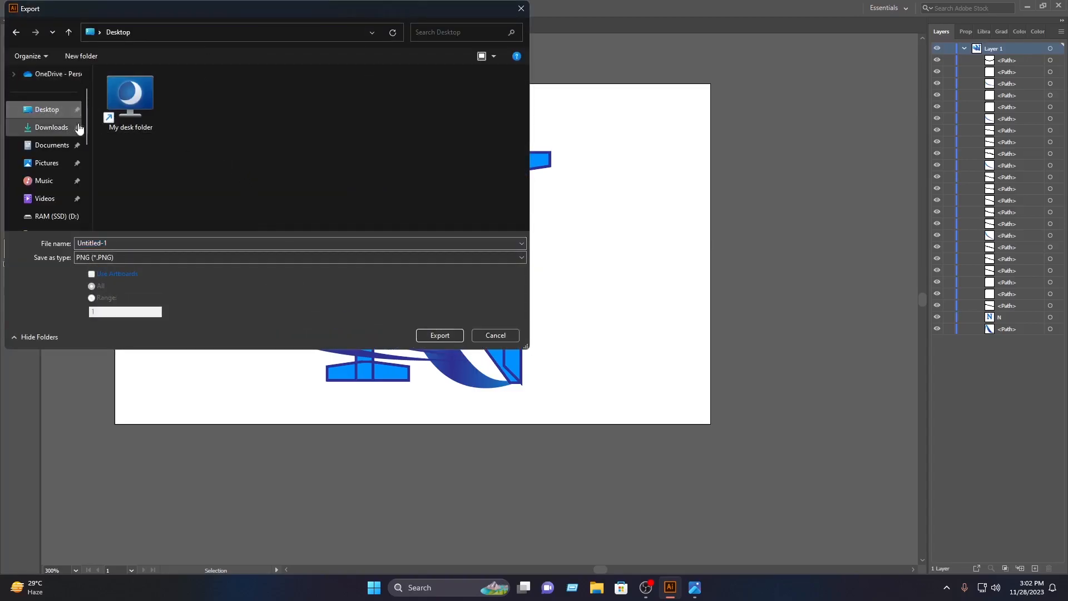
left_click(111, 243)
type("N")
left_click(152, 258)
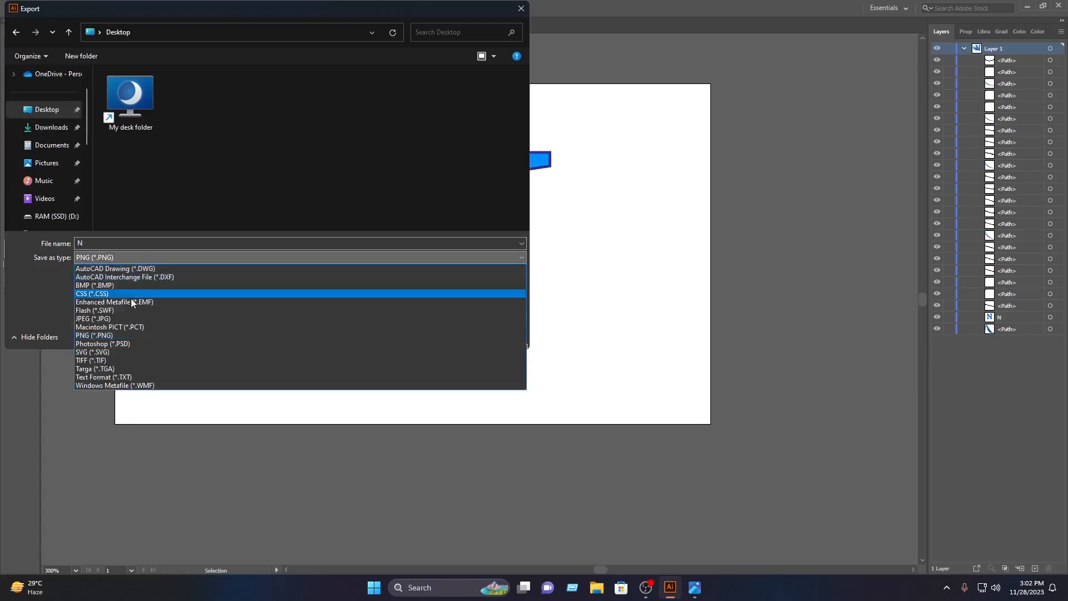
left_click(120, 336)
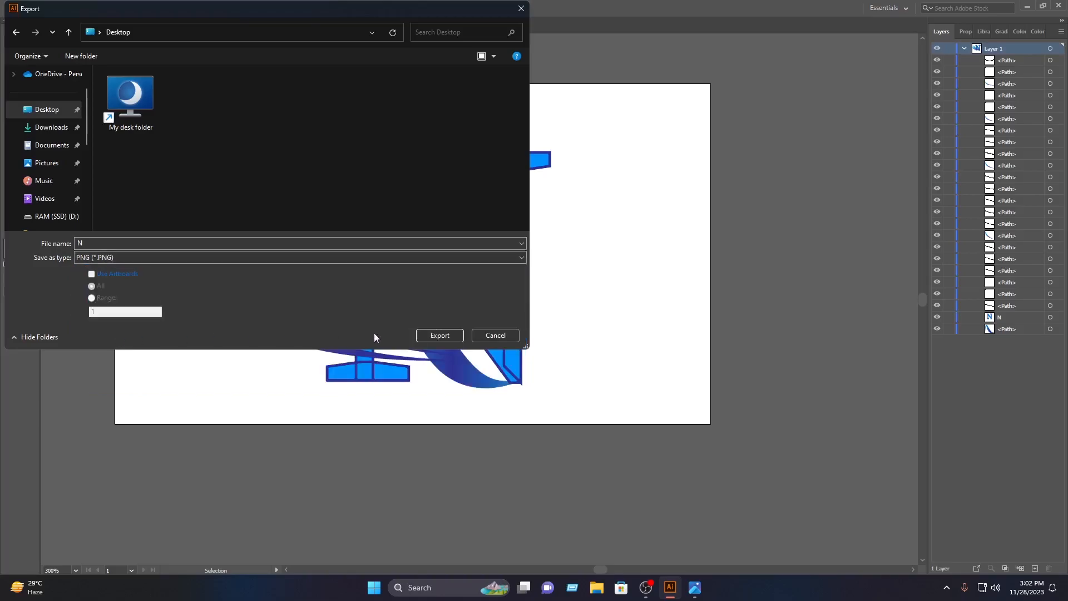
left_click(439, 335)
Set the PNG resolution to High (300 ppi) with a Transparent background and complete the export.
left_click(533, 288)
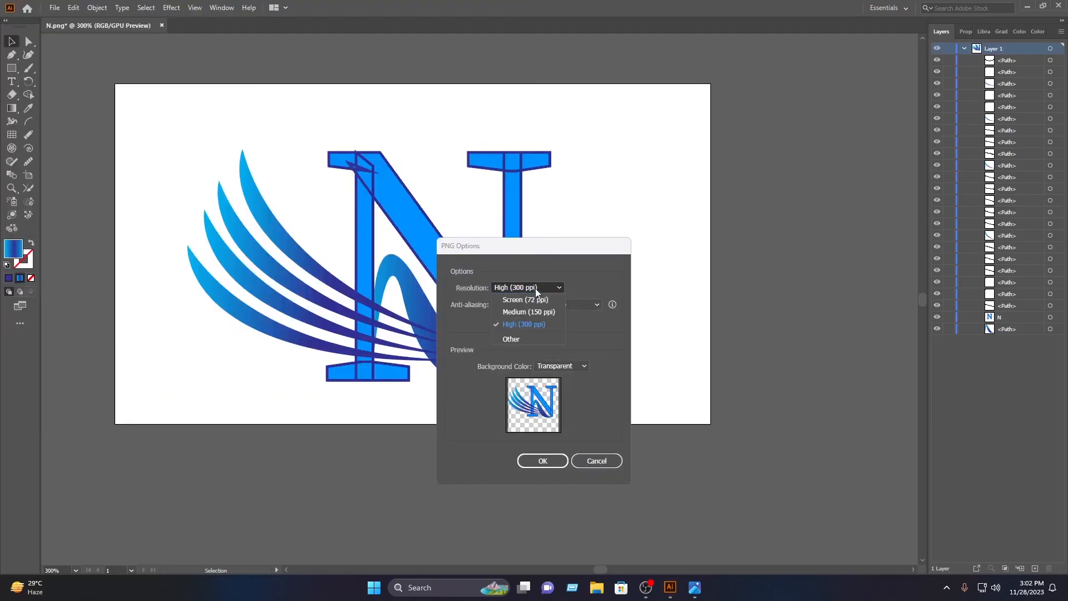
left_click(543, 322)
left_click(567, 369)
left_click(559, 384)
left_click(543, 461)
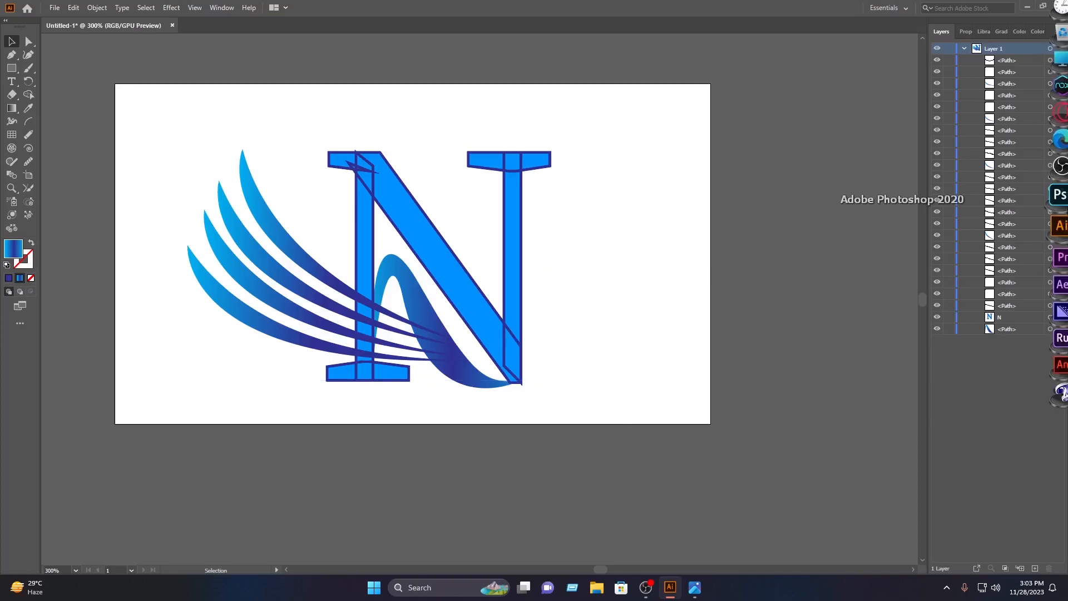
Switch to Adobe Photoshop 2020, open the recent 3D Logo Mockup on Glass Wall file, and fit it in the window.
left_click(1025, 179)
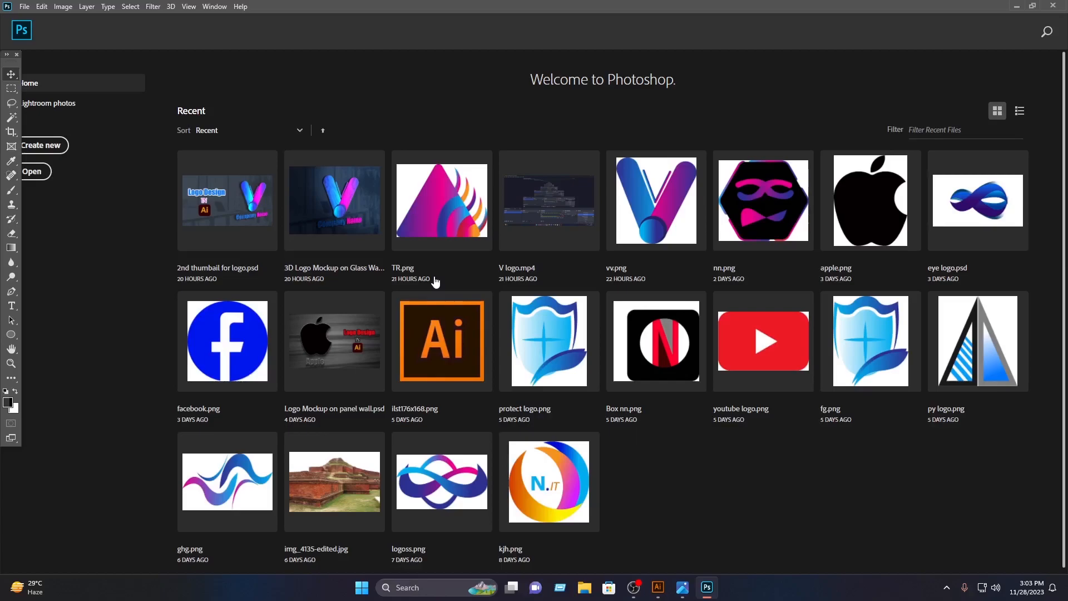
left_click(341, 198)
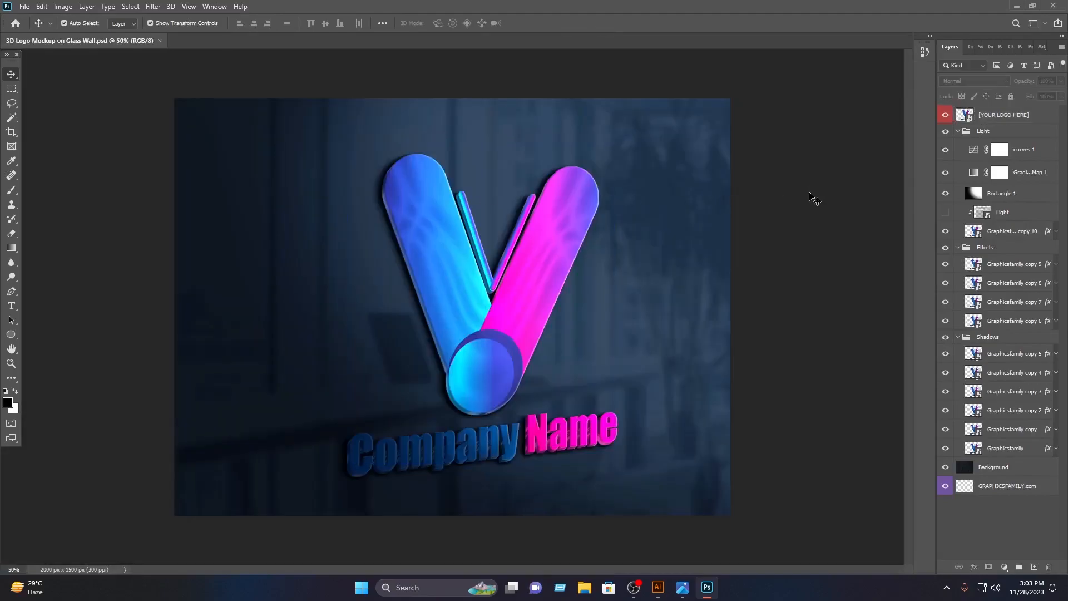
key("ctrl+0")
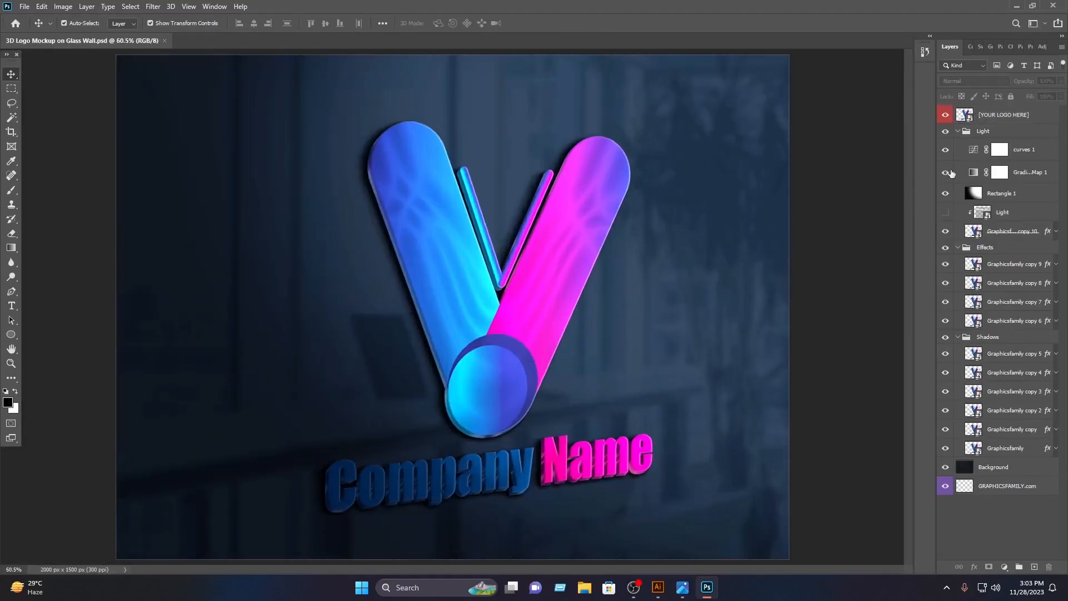
Open the contents of the [YOUR LOGO HERE] smart object and delete the old V logo.
left_click(971, 118)
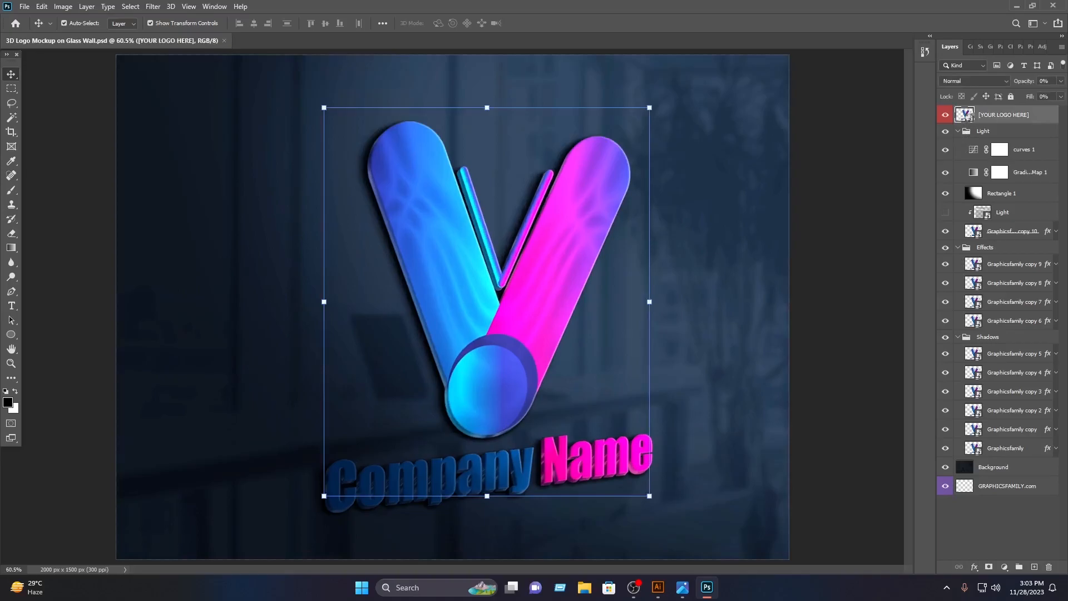
double_click(964, 114)
left_click_drag(716, 274, 419, 274)
key("Delete")
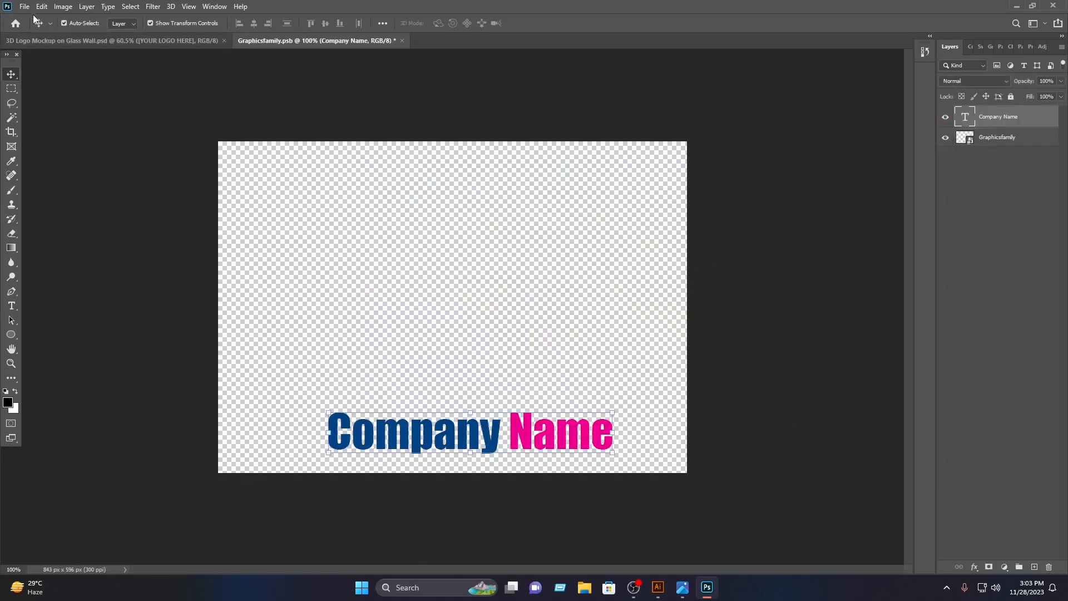
Open N.png from the Desktop and move its logo into Graphicsfamily.psb, above the Company Name text.
left_click(25, 6)
left_click(34, 27)
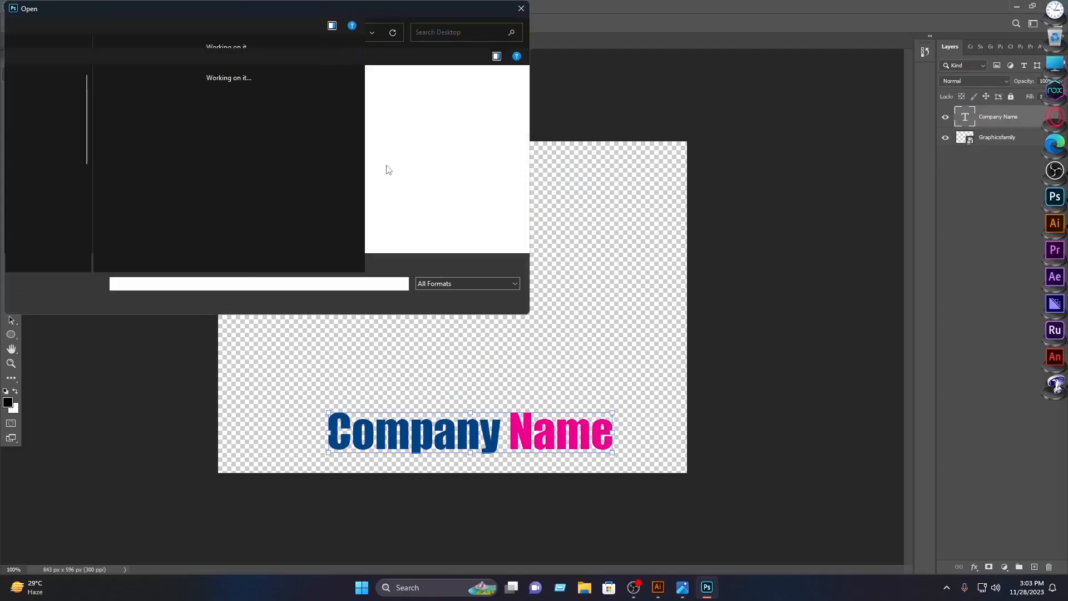
left_click(303, 114)
left_click(435, 304)
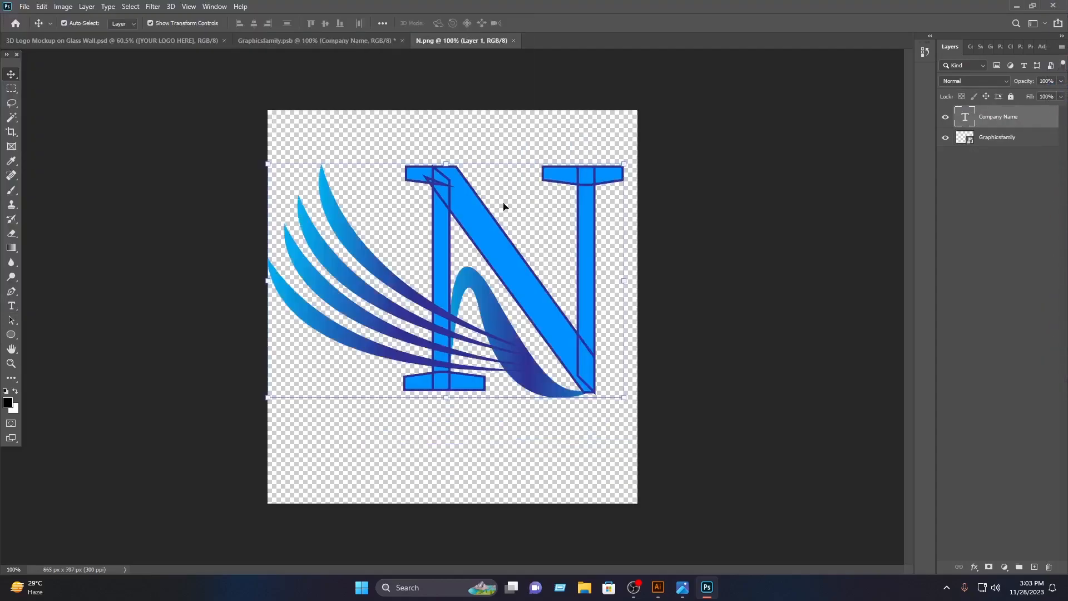
left_click_drag(497, 253, 474, 306)
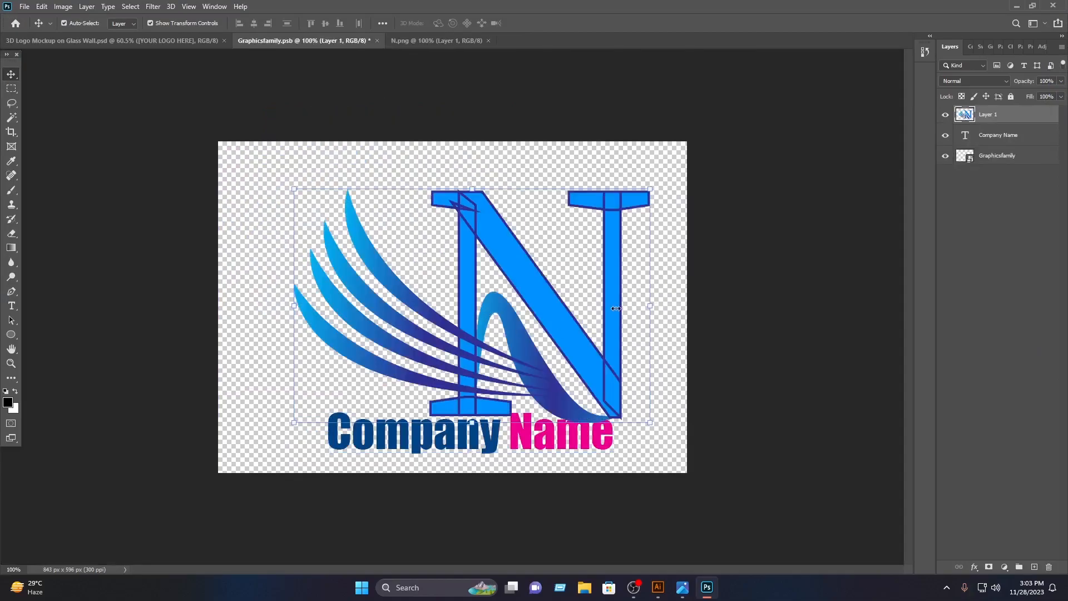
Scale the winged N logo down slightly and position it above the Company Name text without overlapping it.
left_click_drag(617, 307, 613, 307)
left_click_drag(541, 312, 490, 296)
left_click(550, 24)
Recolor the whole Company Name text with the N logo's bright blue, #0092ff, sampled from the artwork.
double_click(612, 426)
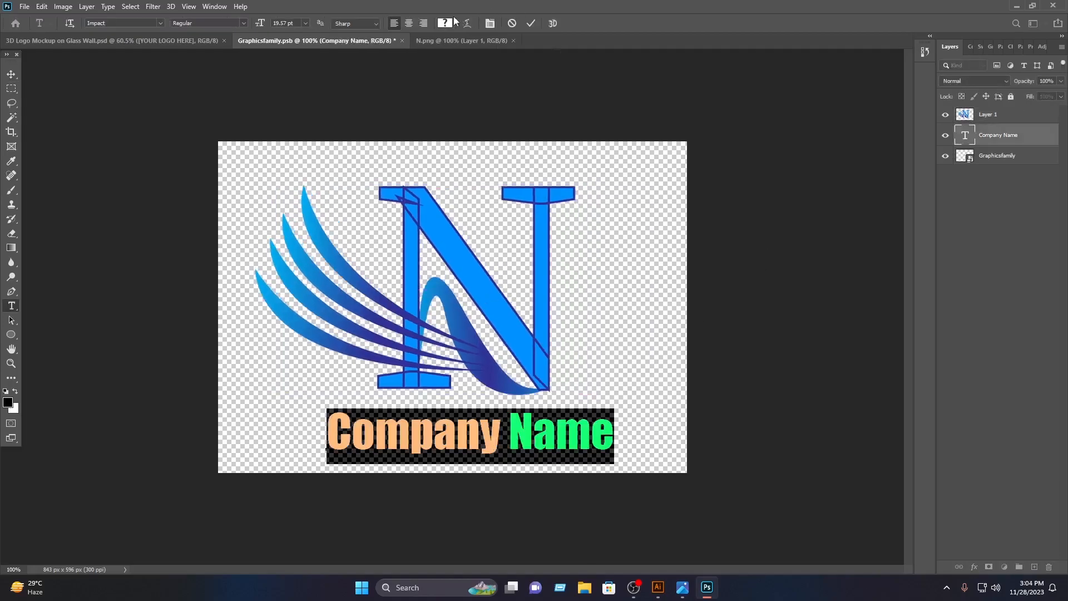
left_click(445, 22)
left_click(433, 244)
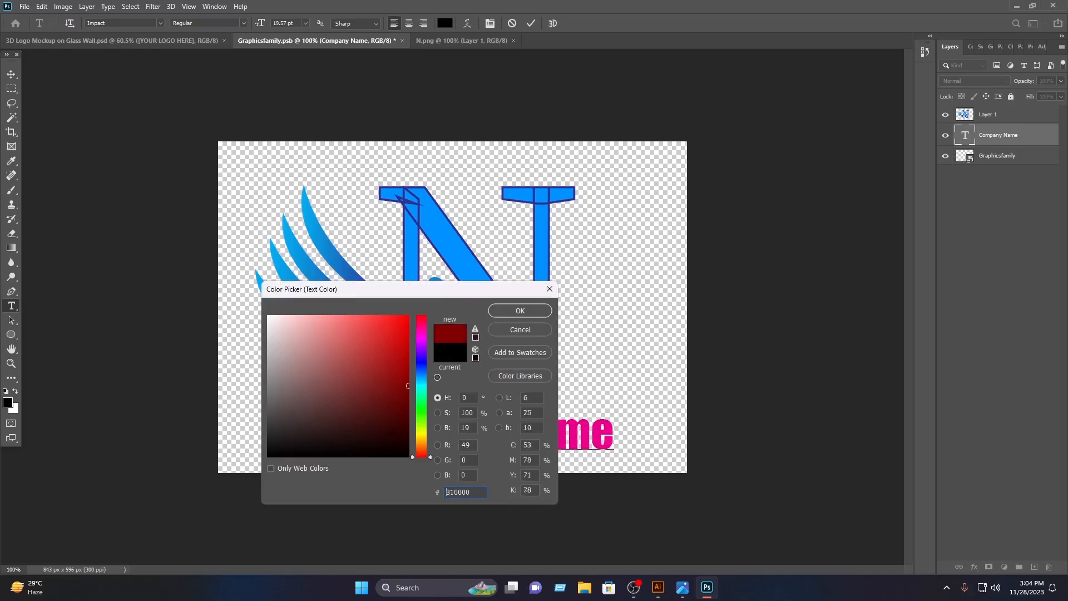
left_click(438, 238)
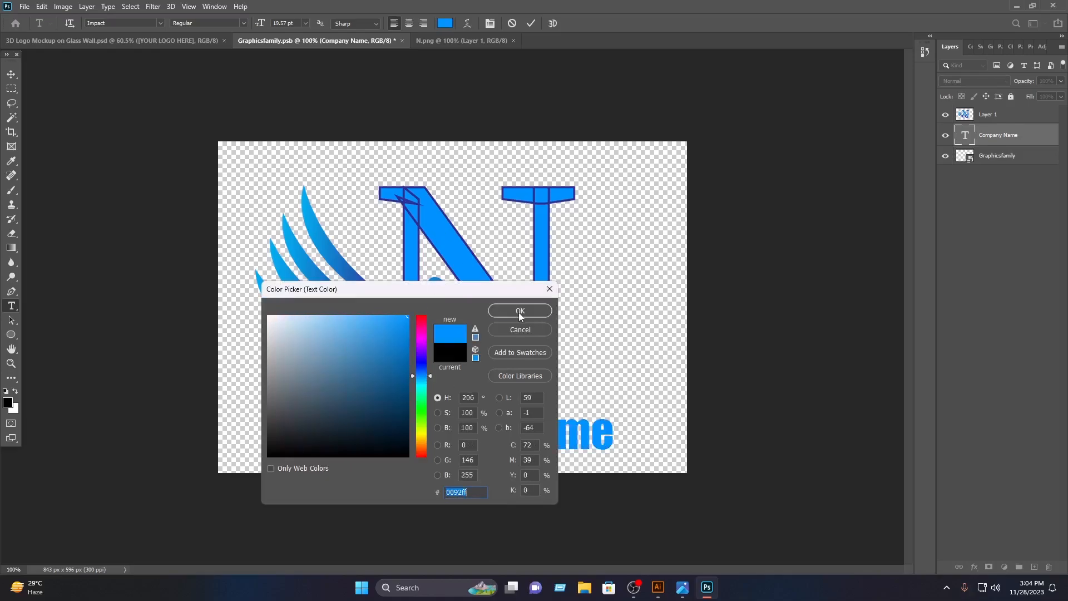
left_click(520, 311)
left_click(532, 23)
key("v")
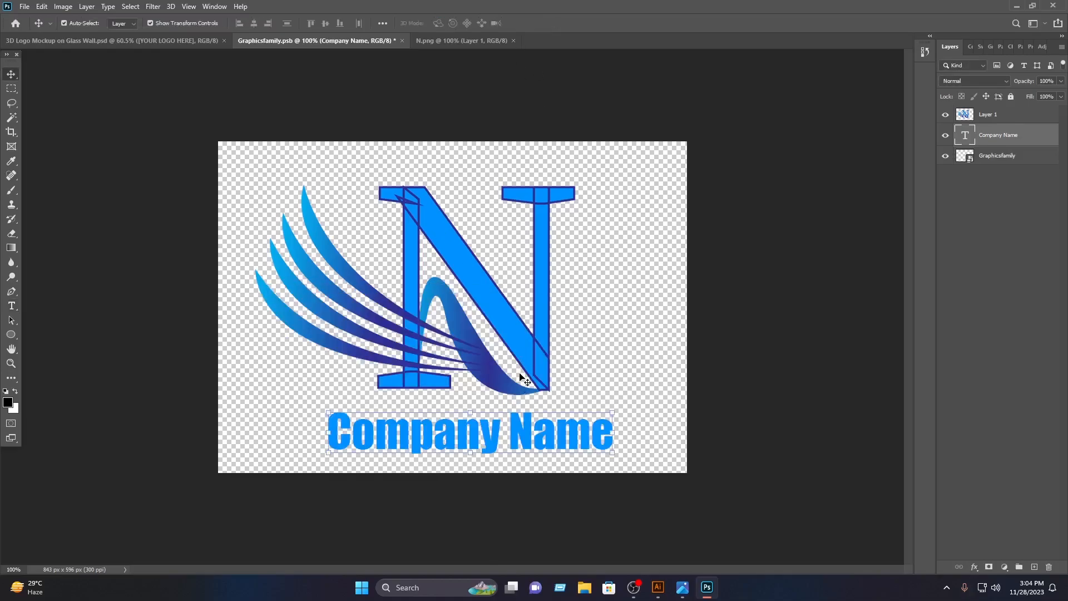
Deselect the layers, save Graphicsfamily.psb, and close both it and N.png.
left_click(752, 404)
left_click_drag(531, 348, 533, 349)
left_click(644, 336)
key("ctrl+s")
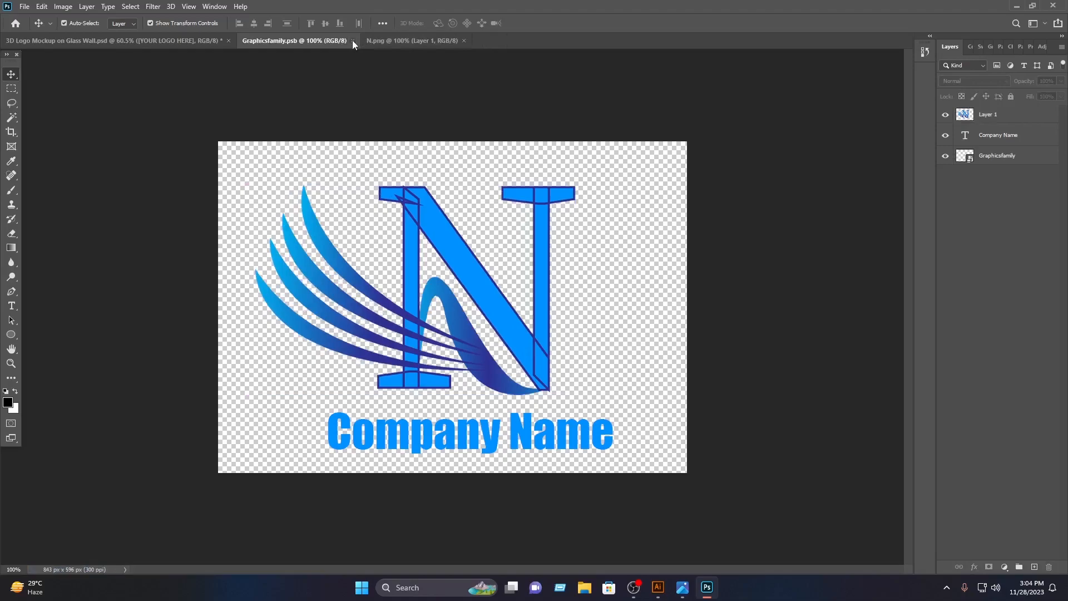
left_click(353, 41)
left_click(340, 41)
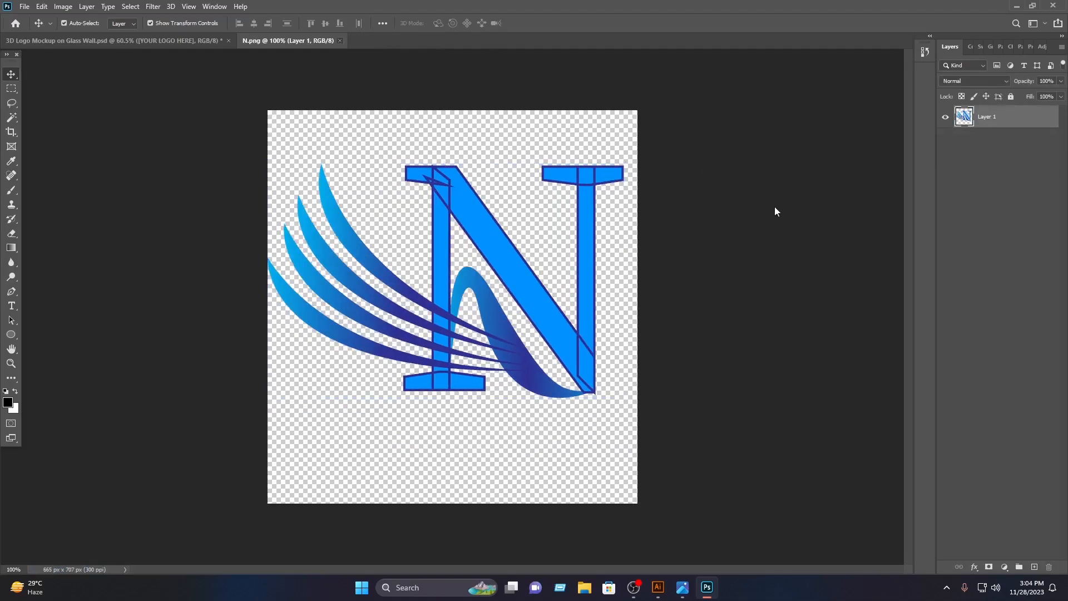